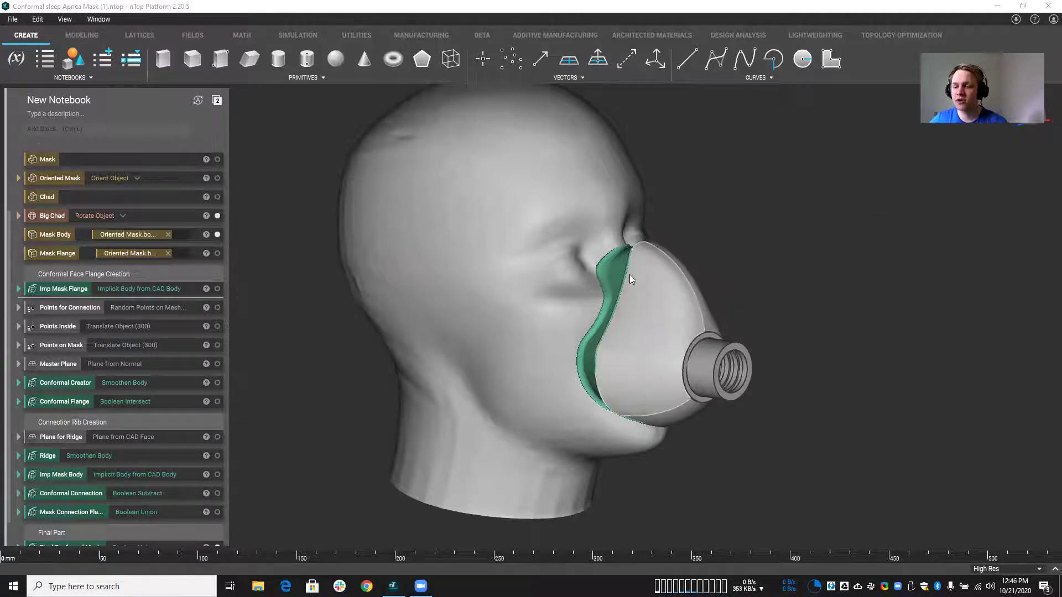
Hide the final conformal part and the Mask Body so only the Big Chad head is displayed.
{"action": "scroll", "coordinate": [332, 309], "scroll_direction": "down", "scroll_amount": 3}
{"action": "scroll", "coordinate": [379, 306], "scroll_direction": "up", "scroll_amount": 3}
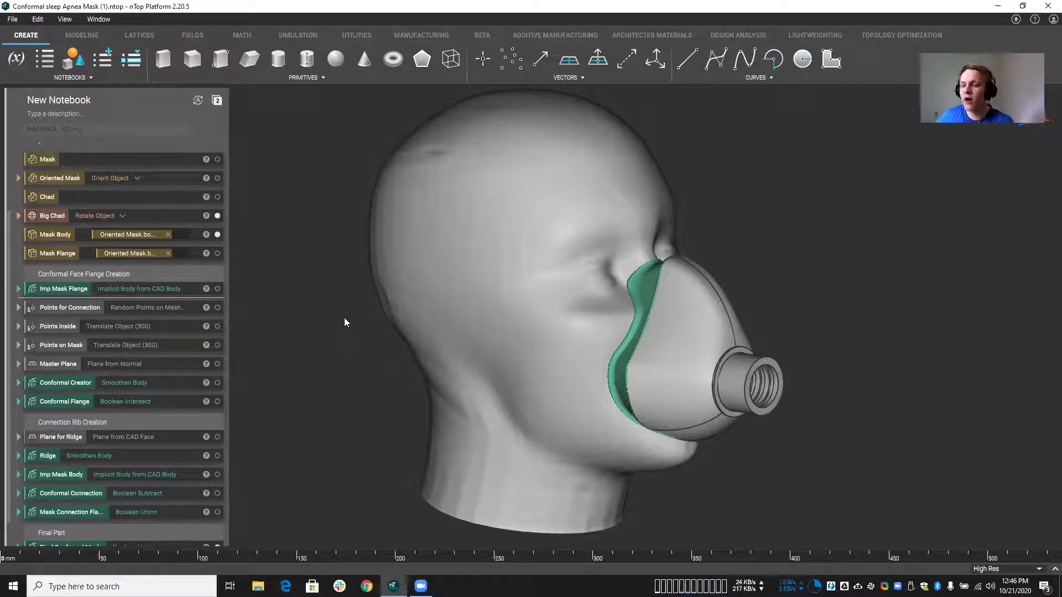
{"action": "left_click", "coordinate": [217, 545]}
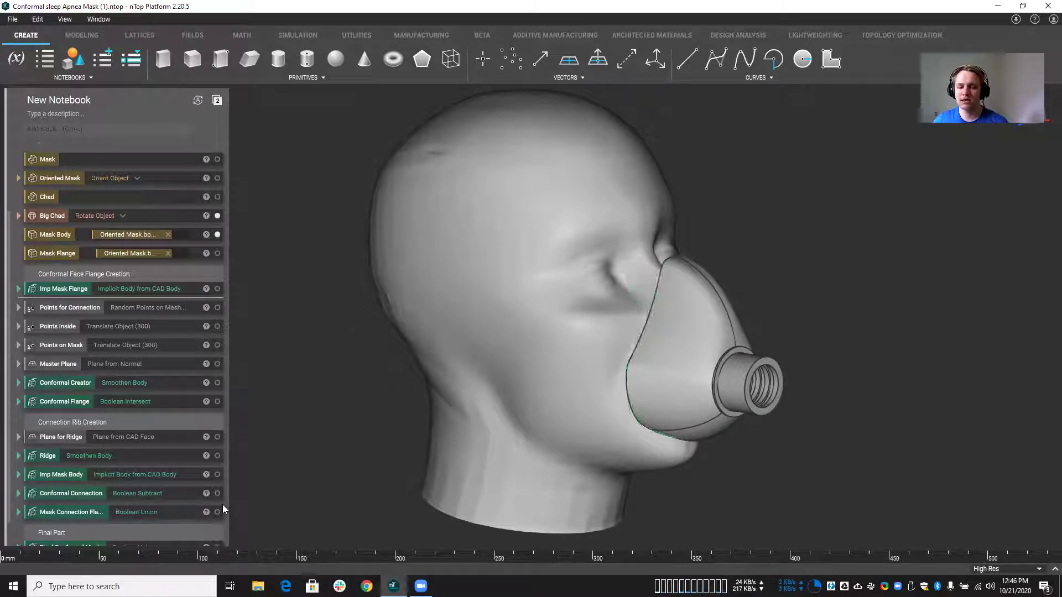
{"action": "left_click", "coordinate": [218, 253]}
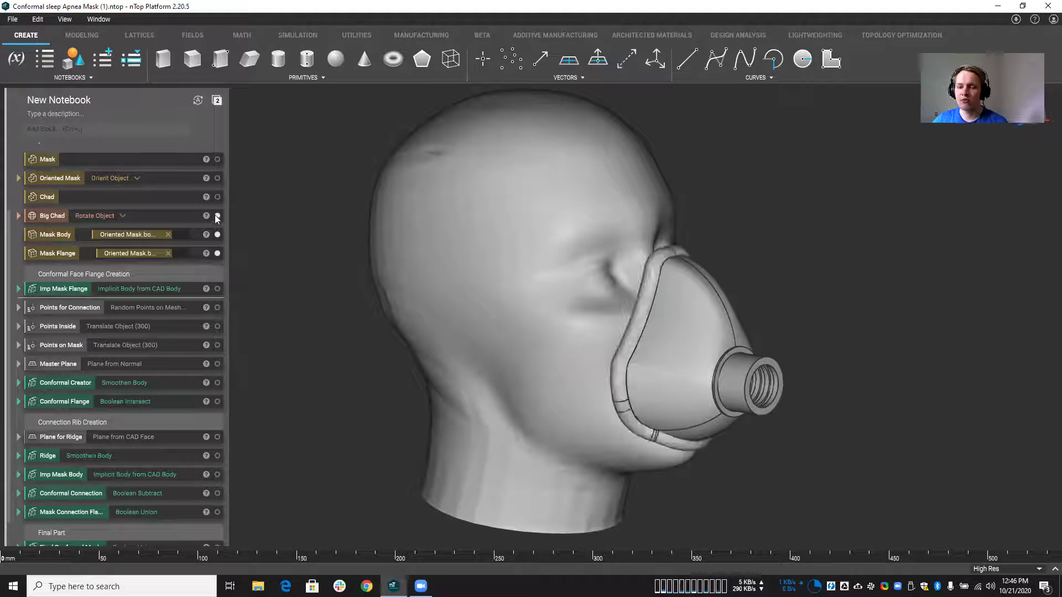
{"action": "left_click", "coordinate": [217, 235]}
{"action": "left_click", "coordinate": [218, 253]}
{"action": "right_click_drag", "start_coordinate": [390, 297], "coordinate": [399, 317]}
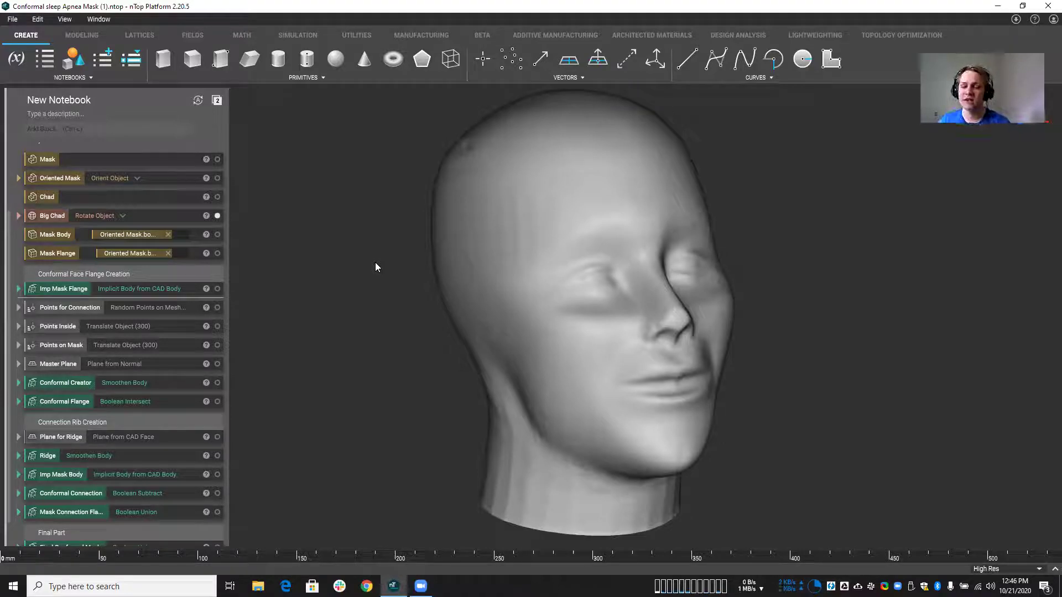
Display the Mask Body and Mask Flange on their own with the head hidden.
{"action": "left_click", "coordinate": [217, 234]}
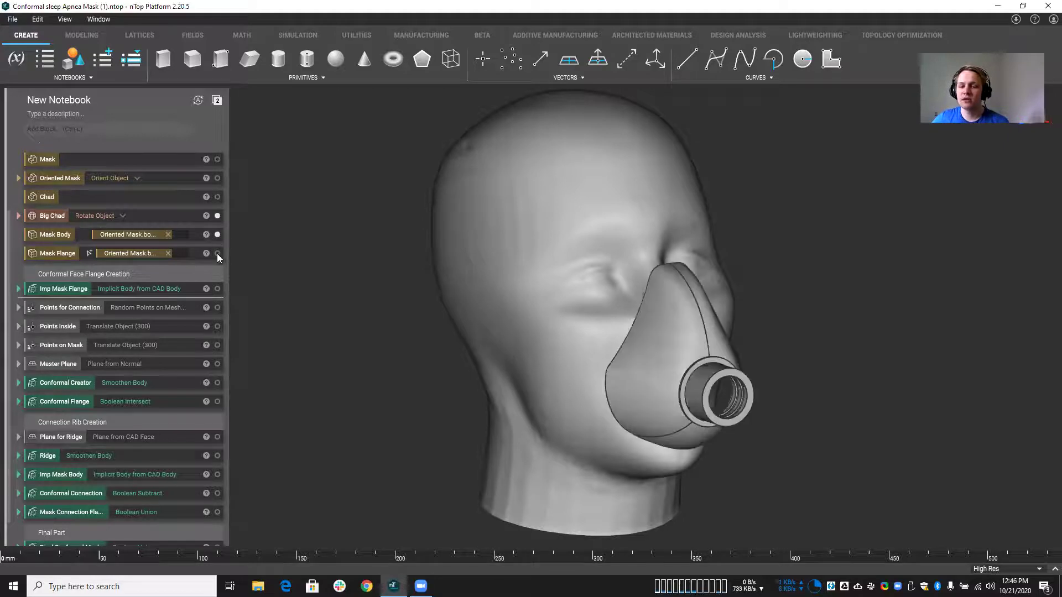
{"action": "left_click", "coordinate": [217, 253]}
{"action": "left_click", "coordinate": [218, 216]}
{"action": "right_click_drag", "start_coordinate": [257, 232], "coordinate": [377, 277]}
Hide both mask parts and bring the Big Chad head back into view.
{"action": "left_click", "coordinate": [217, 235]}
{"action": "left_click", "coordinate": [217, 254]}
{"action": "left_click", "coordinate": [217, 215]}
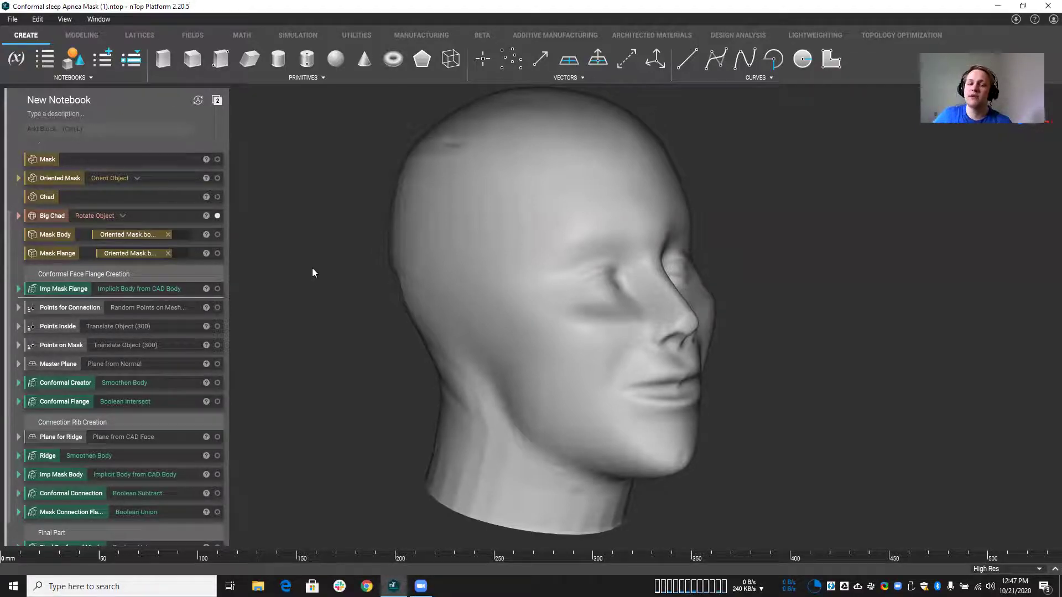
Display the Mask Body and Mask Flange on the head and examine their fit from several sides.
{"action": "left_click", "coordinate": [217, 234]}
{"action": "left_click", "coordinate": [217, 254]}
{"action": "right_click_drag", "start_coordinate": [366, 305], "coordinate": [452, 360]}
{"action": "left_click", "coordinate": [627, 315]}
{"action": "right_click_drag", "start_coordinate": [628, 316], "coordinate": [437, 324]}
{"action": "left_click", "coordinate": [347, 342]}
{"action": "right_click_drag", "start_coordinate": [347, 342], "coordinate": [273, 315]}
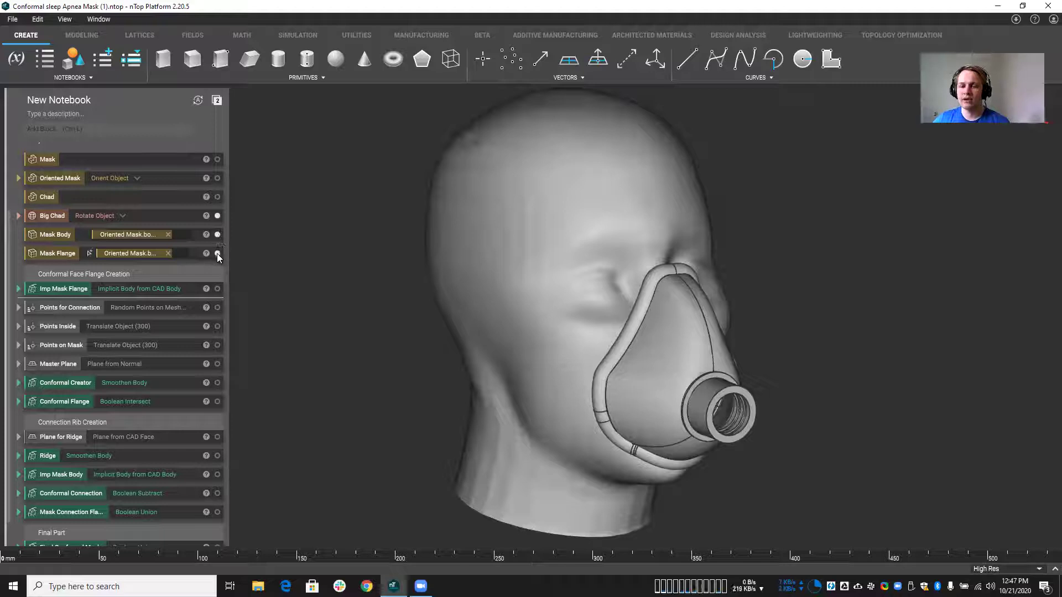
Isolate the Mask Flange by hiding the head and Mask Body, and examine its shape.
{"action": "left_click", "coordinate": [217, 235]}
{"action": "left_click", "coordinate": [217, 234]}
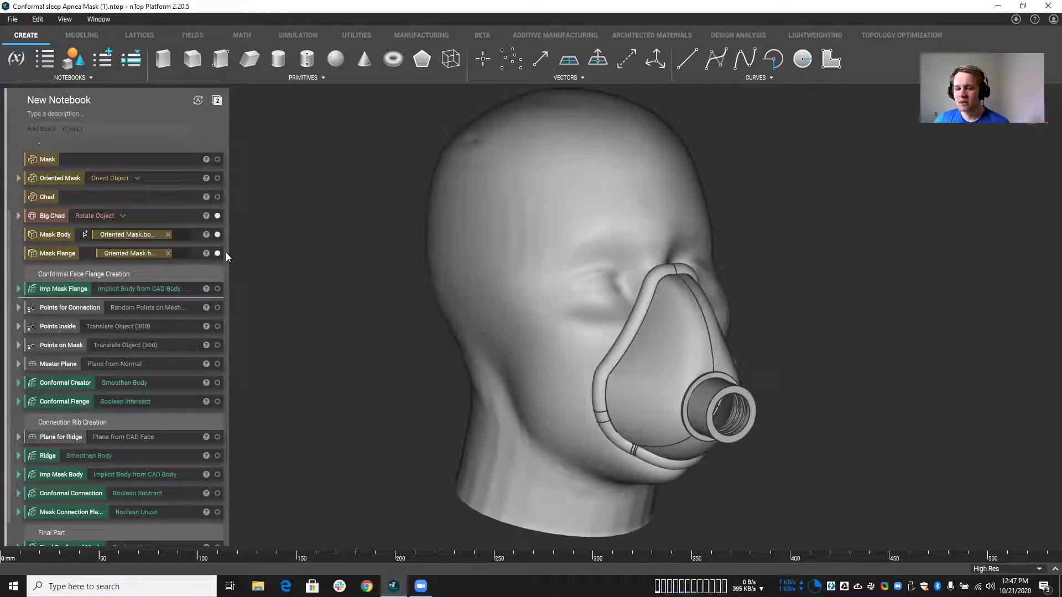
{"action": "left_click", "coordinate": [217, 254]}
{"action": "left_click", "coordinate": [217, 216]}
{"action": "middle_click_drag", "start_coordinate": [415, 232], "coordinate": [401, 279]}
{"action": "left_click", "coordinate": [217, 235]}
{"action": "left_click", "coordinate": [217, 253]}
{"action": "scroll", "coordinate": [629, 365], "scroll_direction": "up", "scroll_amount": 2}
{"action": "mouse_move", "coordinate": [629, 365]}
{"action": "middle_mouse_down"}
{"action": "mouse_move", "coordinate": [812, 406]}
{"action": "mouse_move", "coordinate": [632, 386]}
{"action": "middle_mouse_up"}
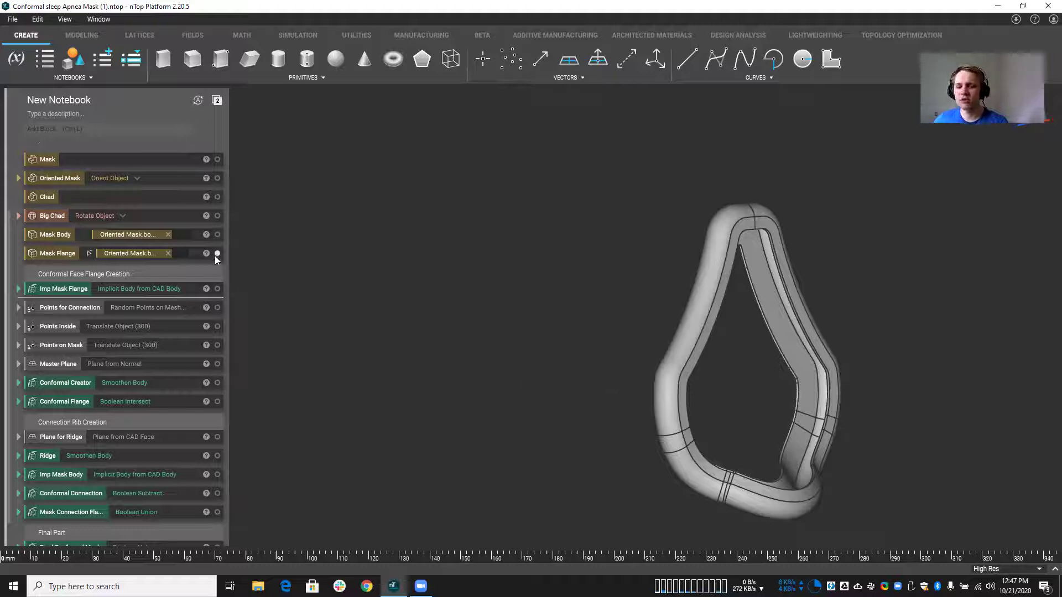
Display the head together with the Mask Body and hide the Mask Flange.
{"action": "left_click", "coordinate": [216, 217]}
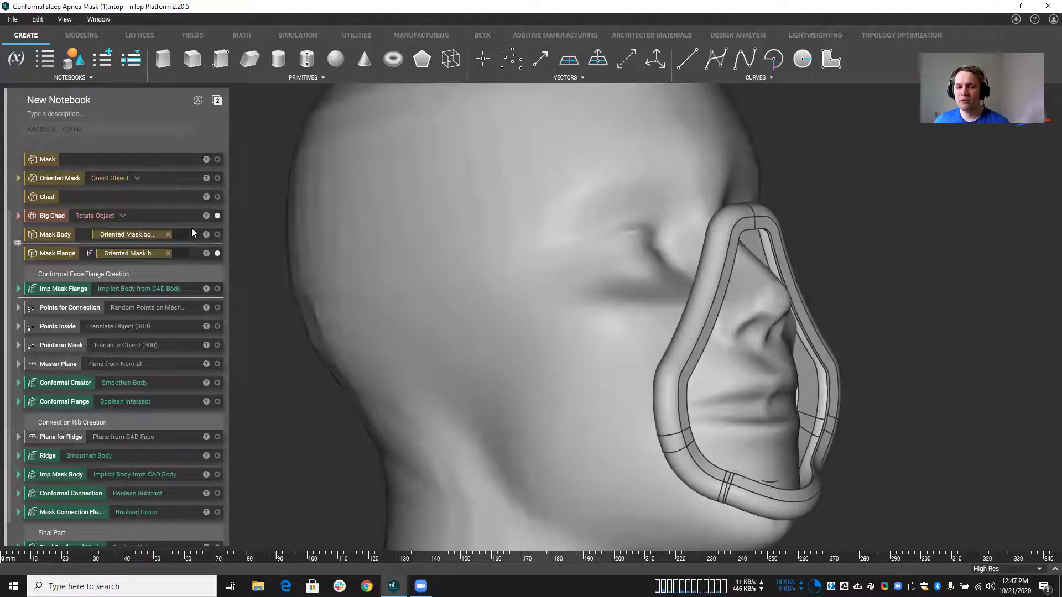
{"action": "left_click", "coordinate": [217, 235]}
{"action": "left_click", "coordinate": [217, 253]}
{"action": "right_click_drag", "start_coordinate": [381, 324], "coordinate": [344, 327]}
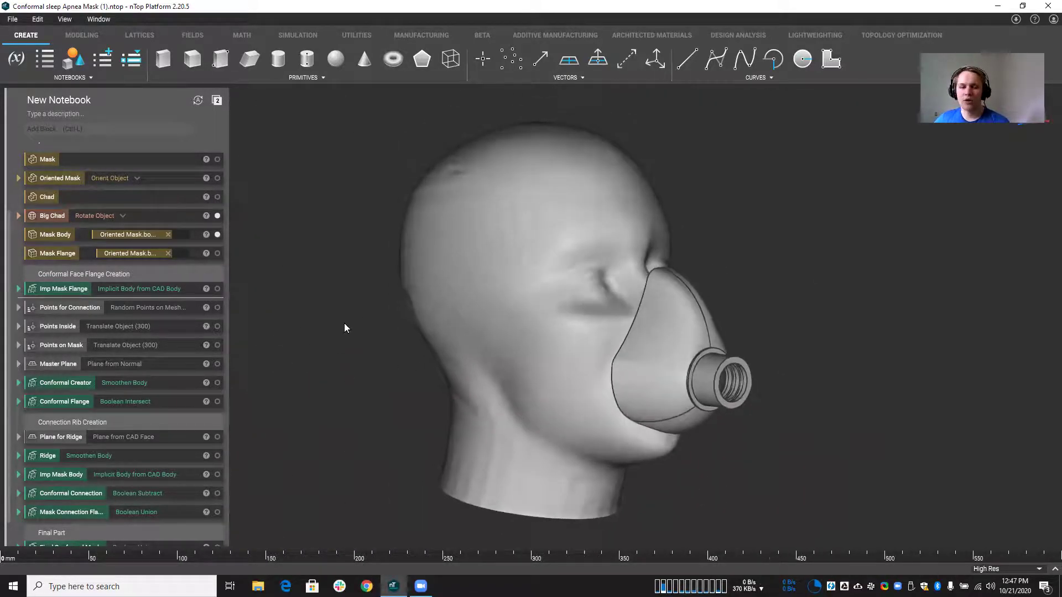
Expand the Points for Connection block and display its CAD edge list on the head, with the Mask Body hidden.
{"action": "left_click", "coordinate": [18, 307]}
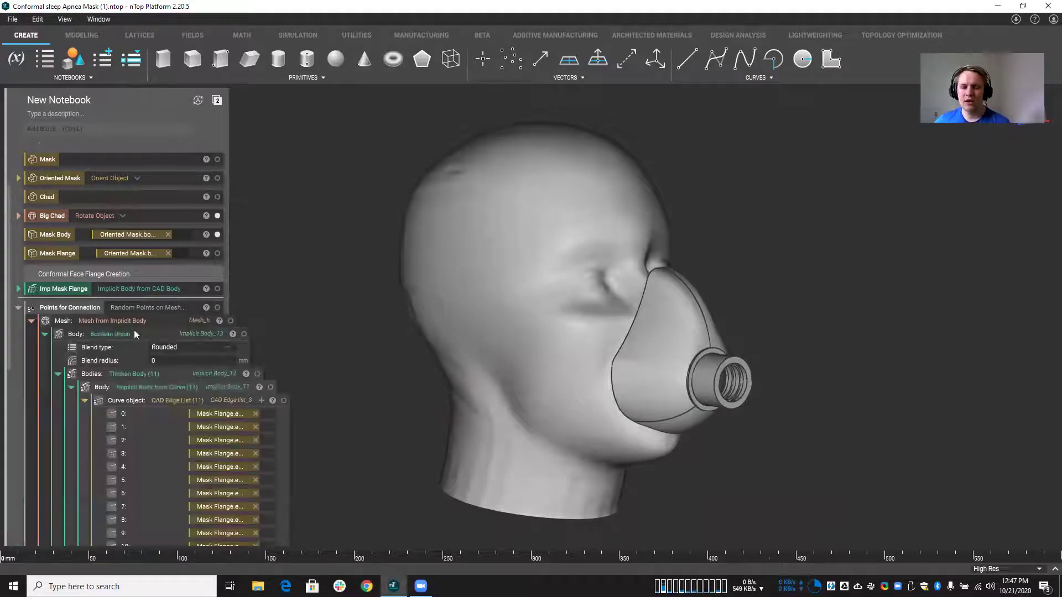
{"action": "left_click", "coordinate": [85, 400]}
{"action": "left_click", "coordinate": [284, 399]}
{"action": "left_click", "coordinate": [217, 235]}
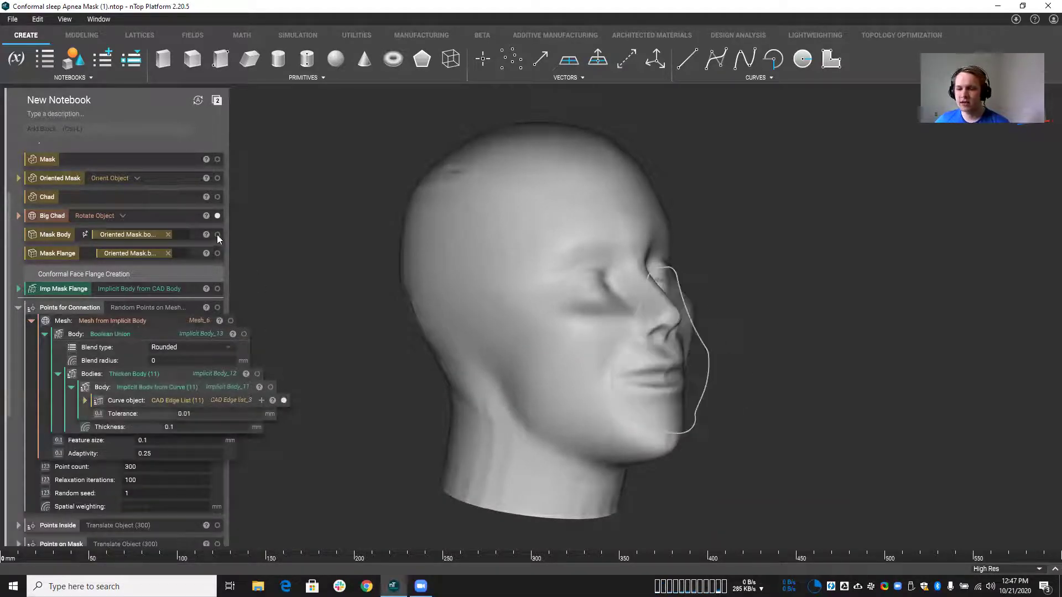
{"action": "left_click", "coordinate": [230, 399]}
{"action": "right_click_drag", "start_coordinate": [436, 402], "coordinate": [339, 419]}
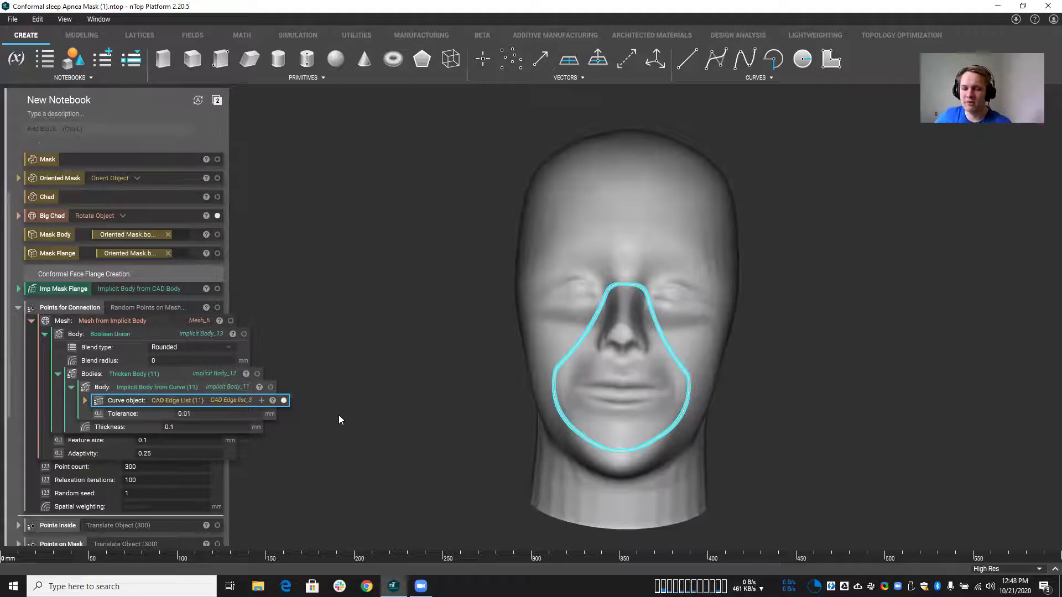
{"action": "right_click_drag", "start_coordinate": [430, 361], "coordinate": [402, 374]}
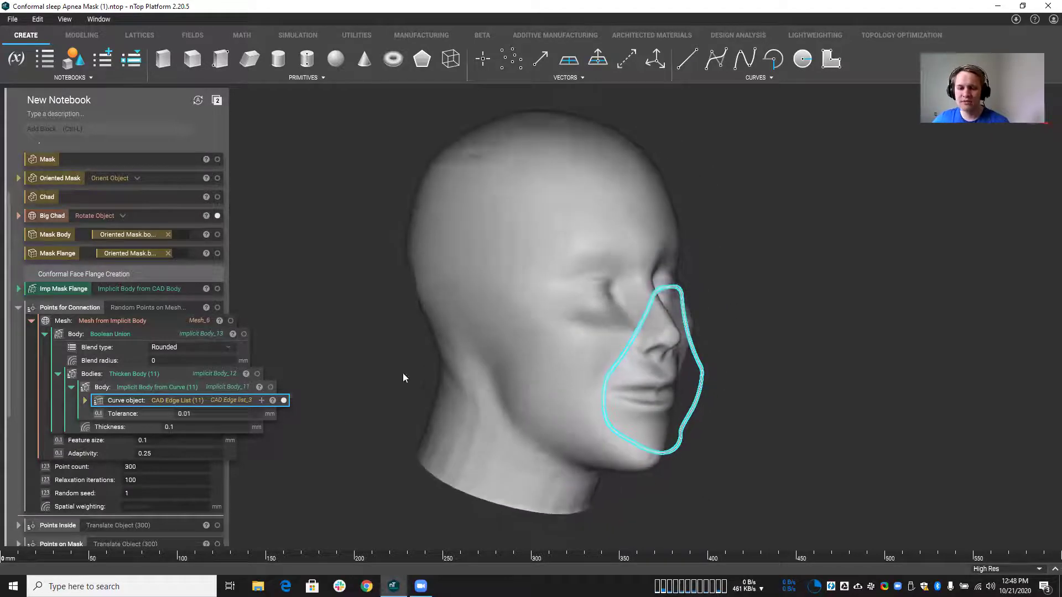
Preview the Boolean Union body and the mesh from implicit body inside Points for Connection, in place of the edge list.
{"action": "left_click", "coordinate": [283, 400]}
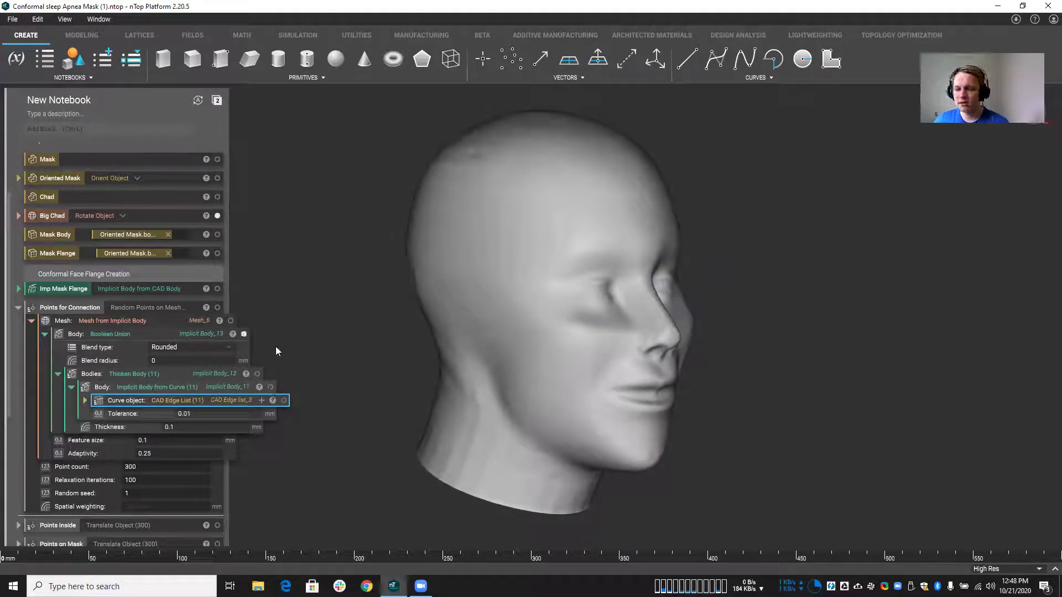
{"action": "left_click", "coordinate": [202, 334]}
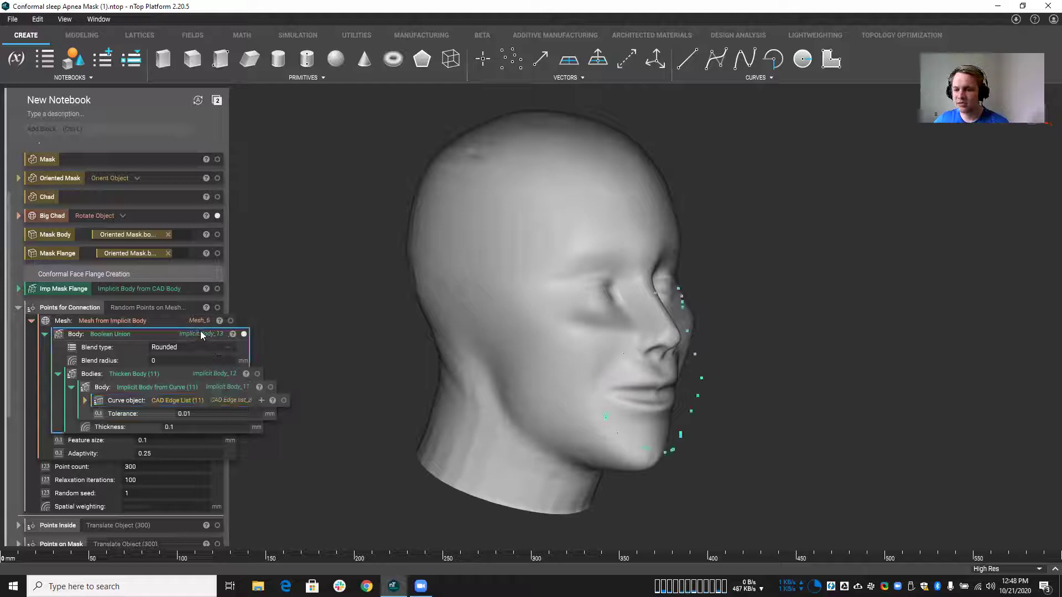
{"action": "left_click", "coordinate": [244, 334]}
{"action": "left_click", "coordinate": [230, 321]}
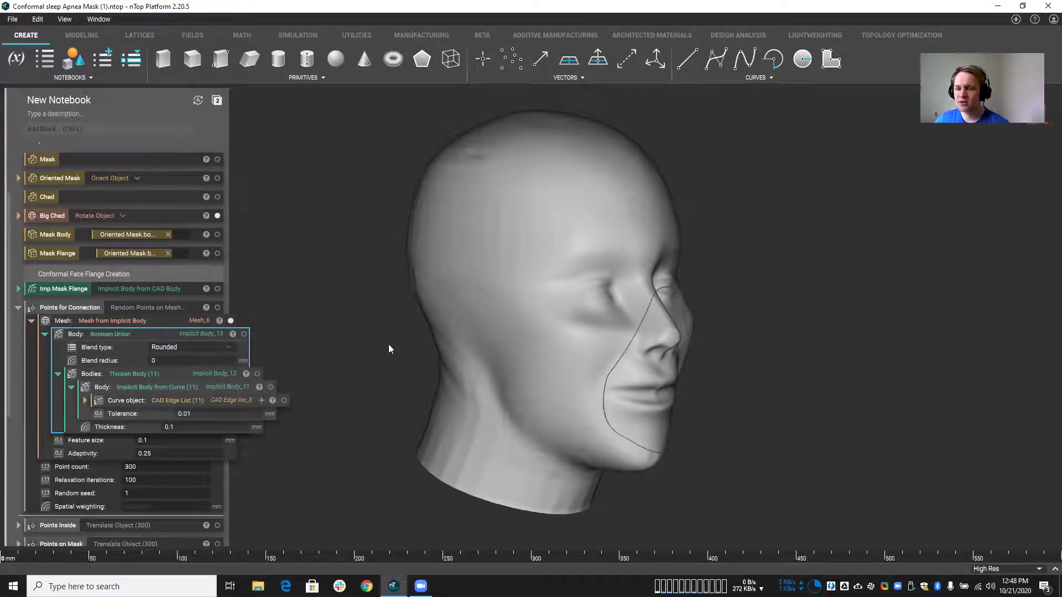
{"action": "scroll", "coordinate": [708, 337], "scroll_direction": "up", "scroll_amount": 5}
{"action": "middle_click_drag", "start_coordinate": [711, 337], "coordinate": [514, 363]}
{"action": "right_click_drag", "start_coordinate": [514, 363], "coordinate": [502, 264]}
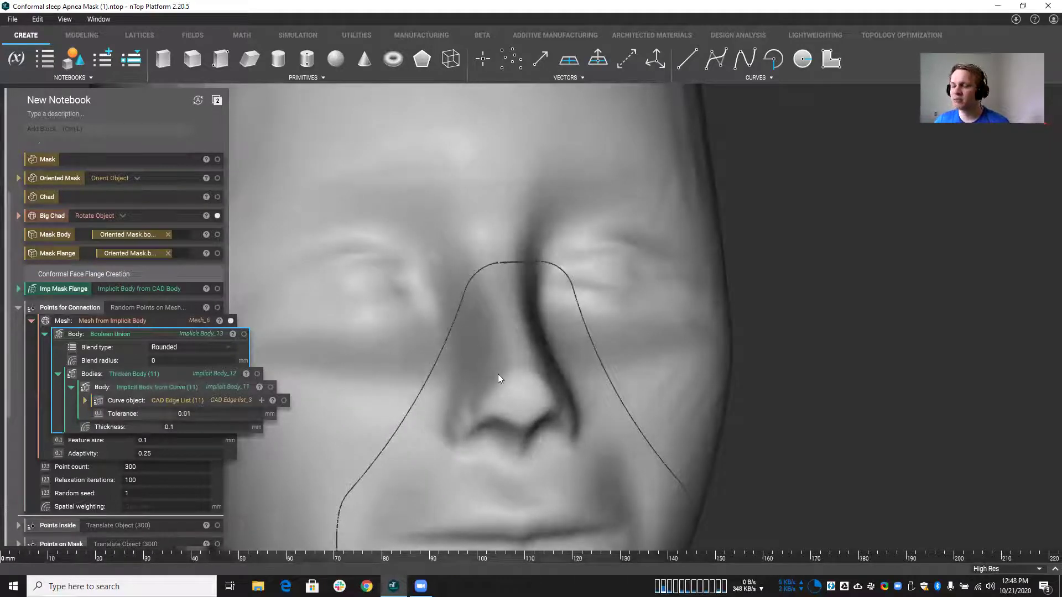
{"action": "scroll", "coordinate": [490, 379], "scroll_direction": "down", "scroll_amount": 5}
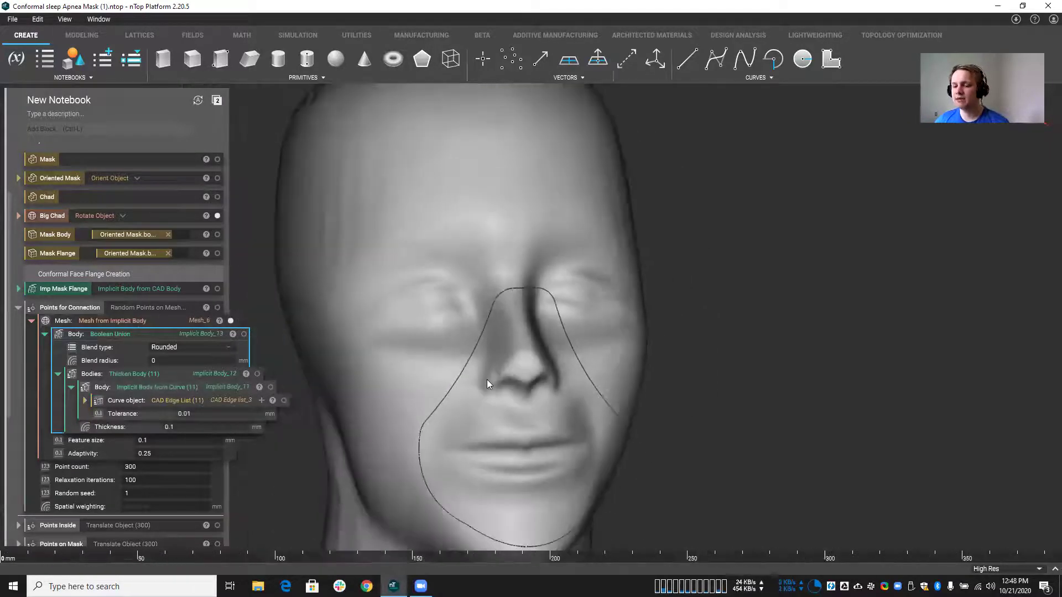
{"action": "right_click_drag", "start_coordinate": [486, 380], "coordinate": [417, 351]}
Display the Points for Connection result and examine the random points along the mask outline.
{"action": "left_click", "coordinate": [217, 307]}
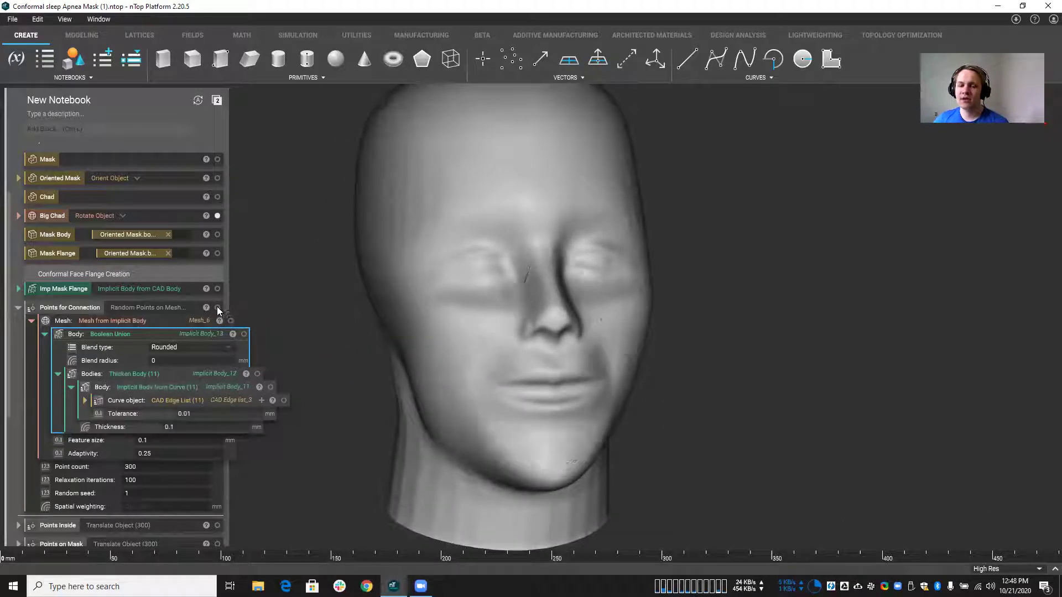
{"action": "scroll", "coordinate": [488, 343], "scroll_direction": "up", "scroll_amount": 5}
{"action": "scroll", "coordinate": [487, 345], "scroll_direction": "up", "scroll_amount": 8}
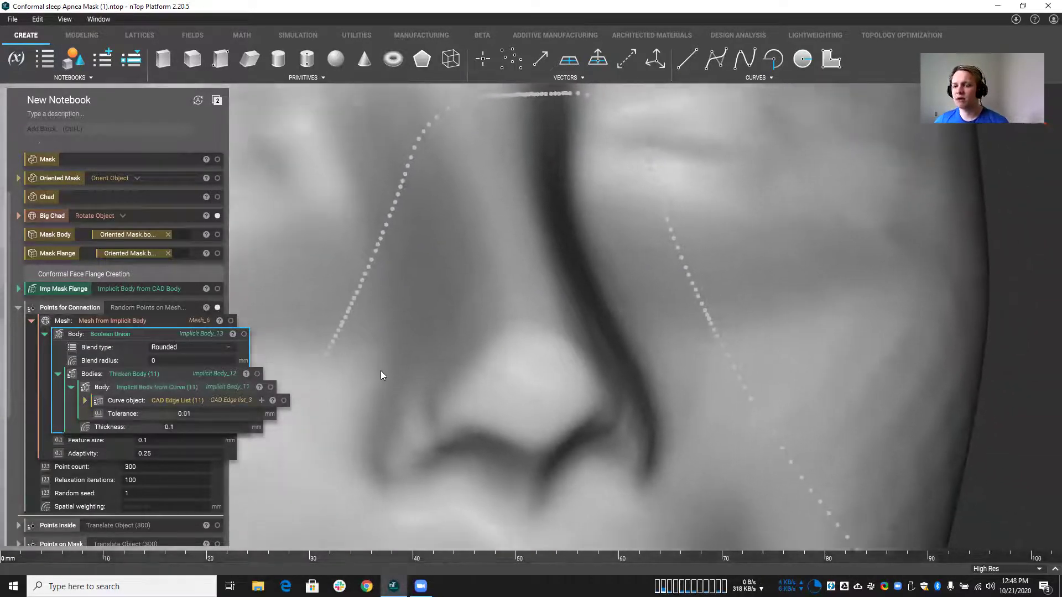
{"action": "middle_click_drag", "start_coordinate": [380, 370], "coordinate": [389, 258]}
{"action": "scroll", "coordinate": [389, 257], "scroll_direction": "down", "scroll_amount": 8}
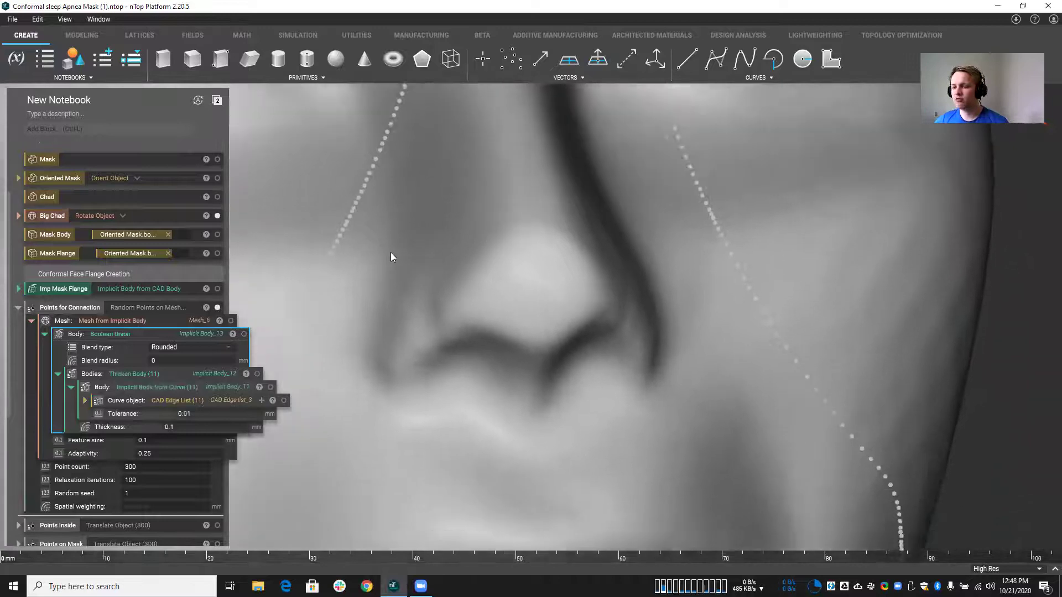
{"action": "middle_click_drag", "start_coordinate": [459, 356], "coordinate": [600, 224]}
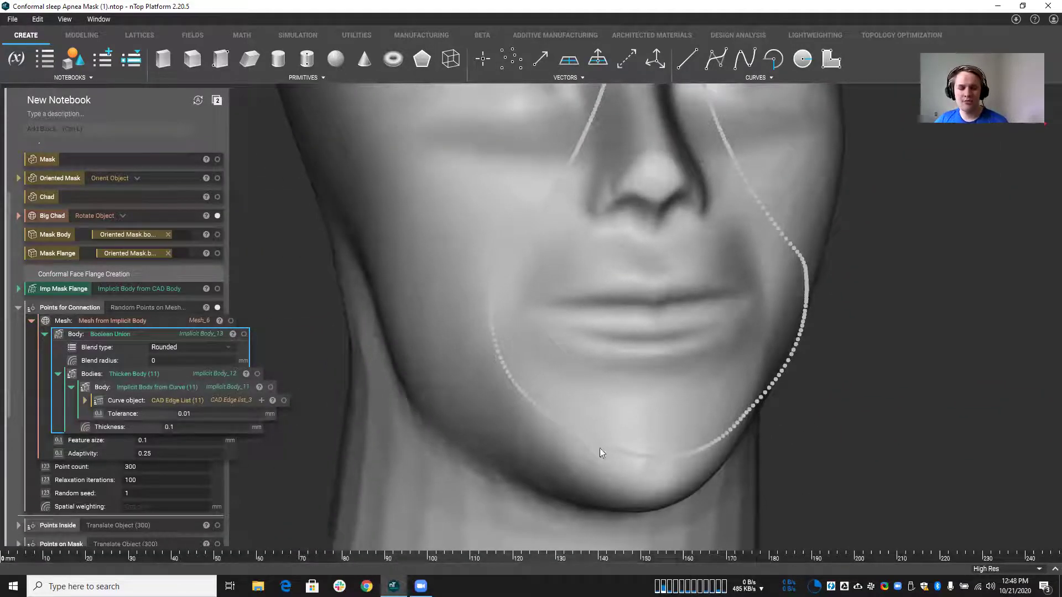
{"action": "scroll", "coordinate": [498, 365], "scroll_direction": "down", "scroll_amount": 4}
{"action": "right_click_drag", "start_coordinate": [344, 324], "coordinate": [546, 325]}
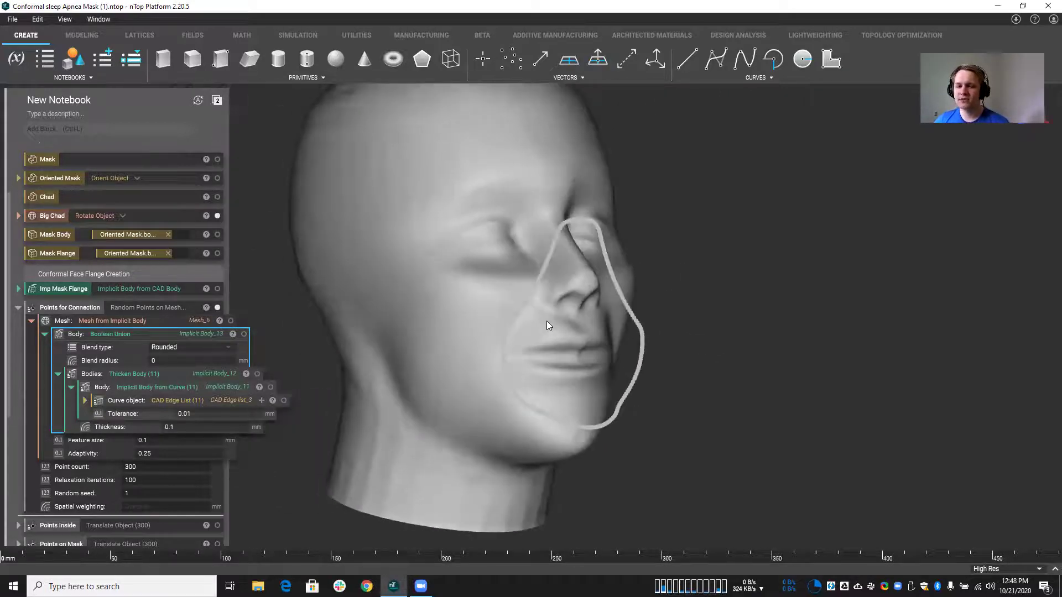
Collapse the Points for Connection block and display the Points Inside result alongside its points.
{"action": "left_click", "coordinate": [17, 307]}
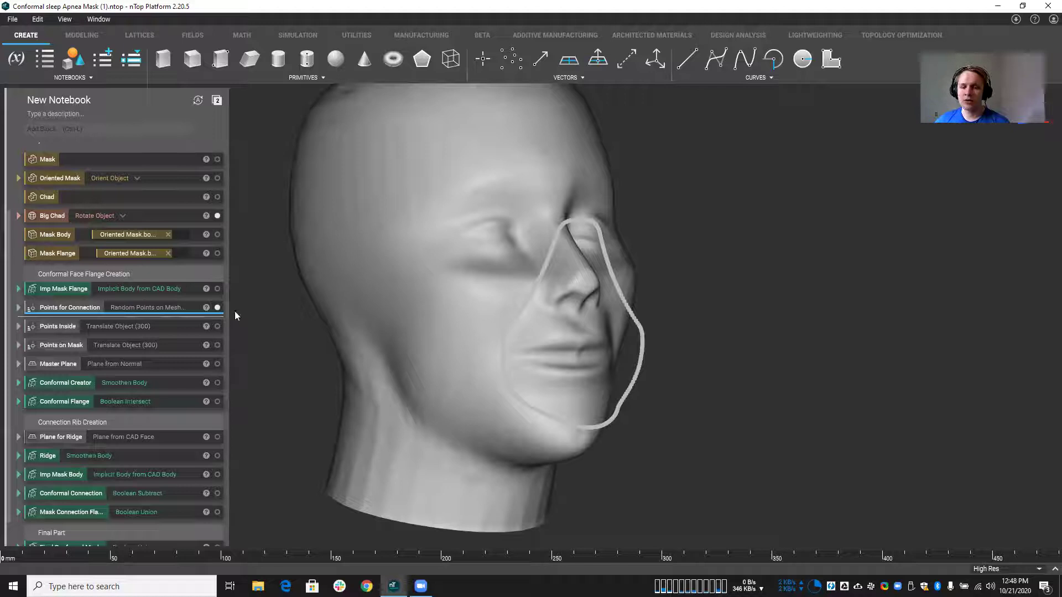
{"action": "left_click", "coordinate": [218, 326]}
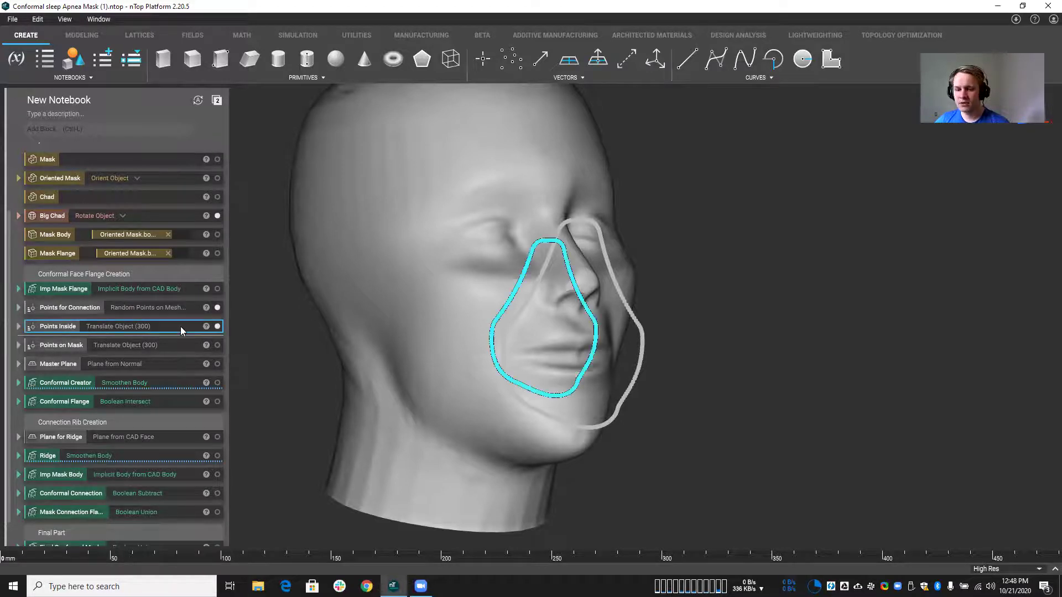
{"action": "right_click_drag", "start_coordinate": [402, 370], "coordinate": [300, 361]}
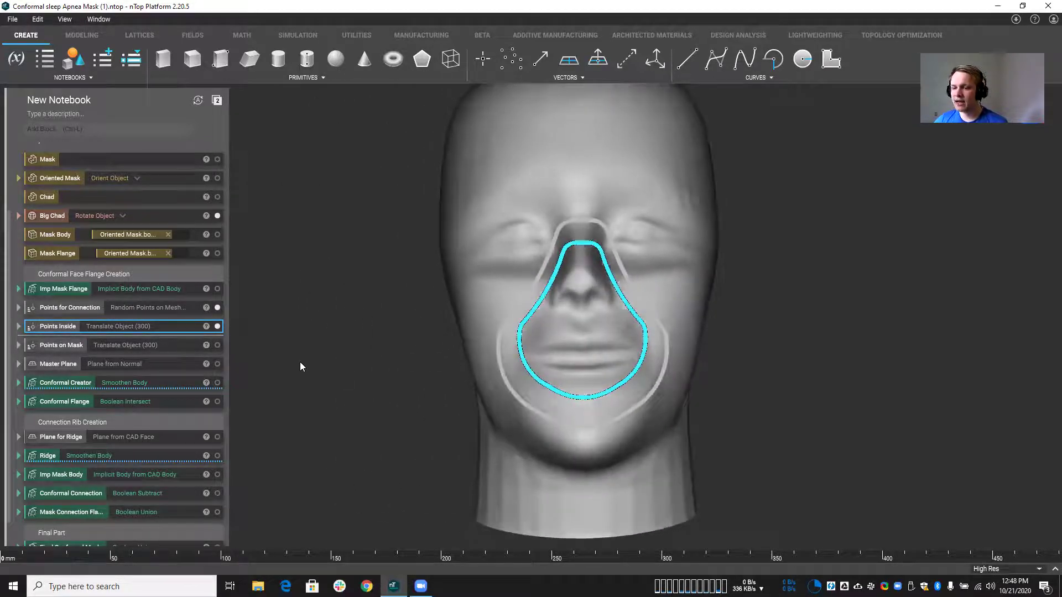
Examine the Scale Object and translation inputs of the Points Inside block, and collapse it again.
{"action": "left_click", "coordinate": [18, 326]}
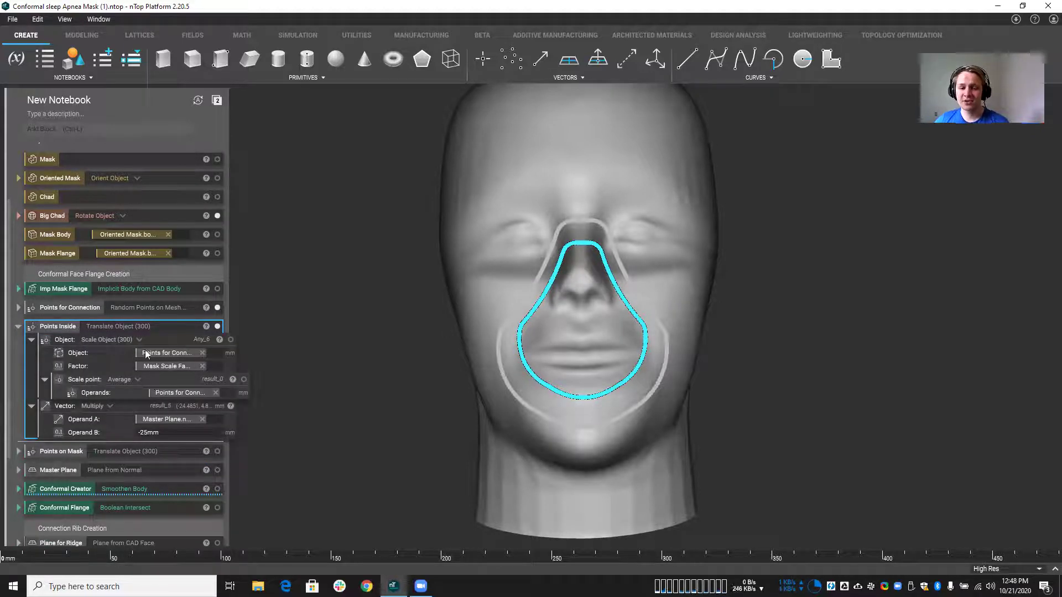
{"action": "left_click", "coordinate": [181, 338]}
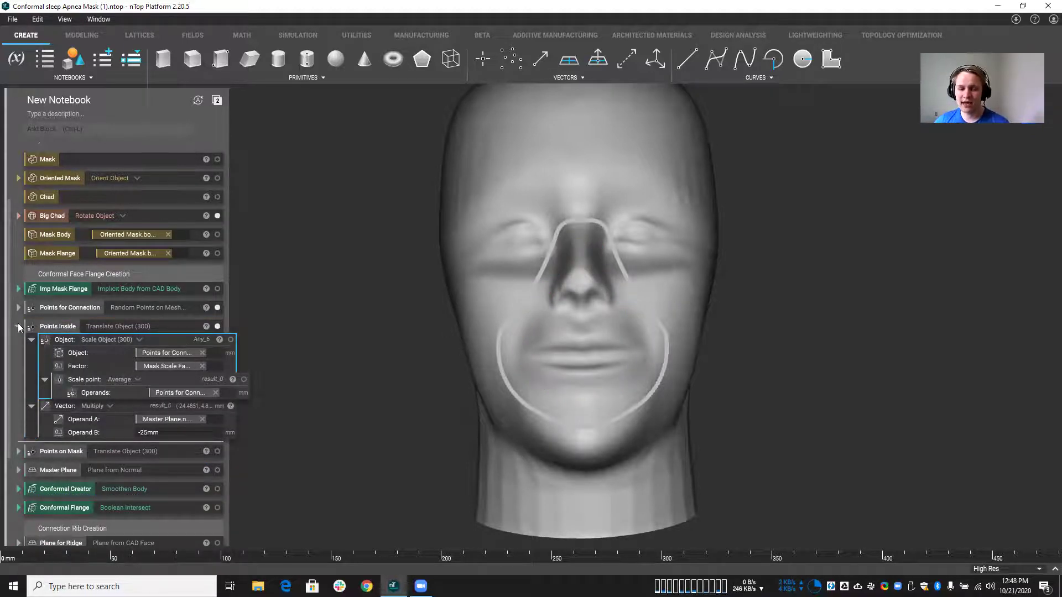
{"action": "left_click", "coordinate": [18, 326]}
{"action": "left_click", "coordinate": [174, 325]}
{"action": "right_click_drag", "start_coordinate": [487, 340], "coordinate": [448, 359]}
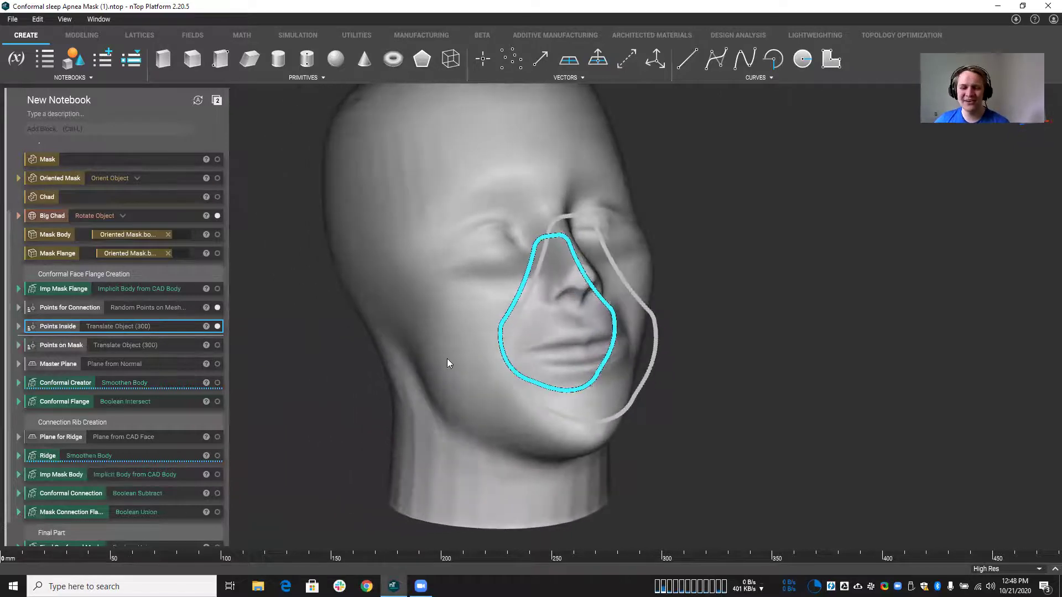
Expand the Conformal Creator block and display the branched lattice joining Points for Connection to Points Inside.
{"action": "left_click", "coordinate": [18, 382]}
{"action": "left_click", "coordinate": [257, 422]}
{"action": "right_click_drag", "start_coordinate": [309, 404], "coordinate": [475, 389]}
{"action": "left_click", "coordinate": [141, 422]}
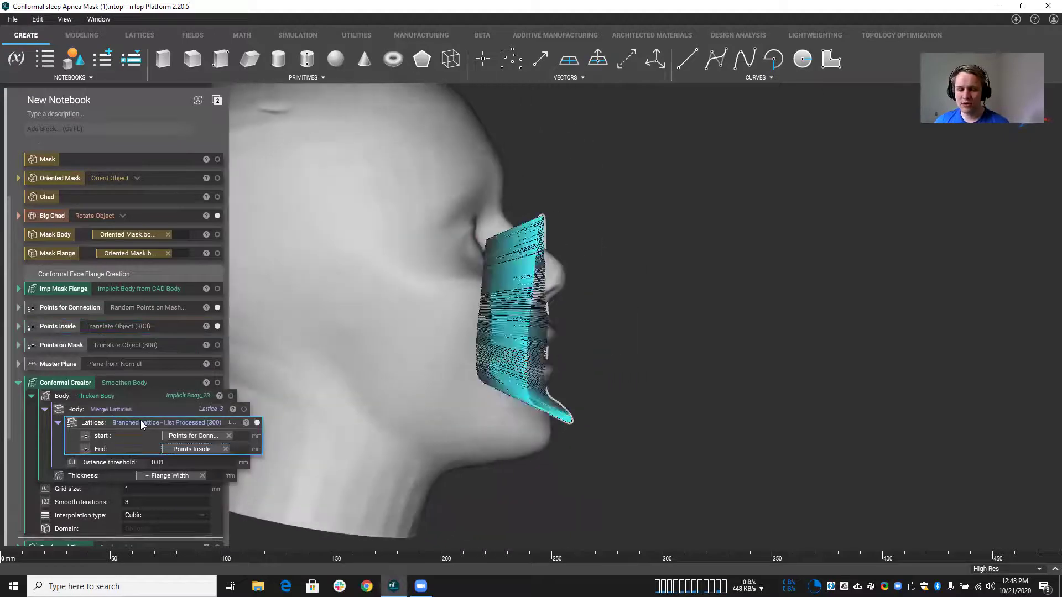
{"action": "right_click_drag", "start_coordinate": [442, 437], "coordinate": [362, 440]}
{"action": "left_click", "coordinate": [560, 465]}
{"action": "scroll", "coordinate": [555, 338], "scroll_direction": "up", "scroll_amount": 3}
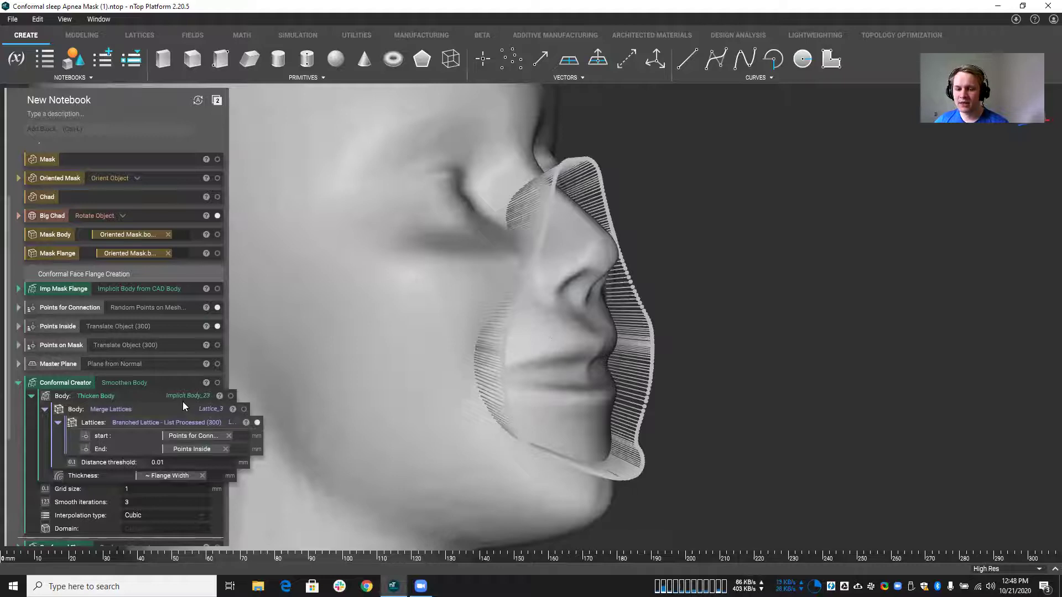
Hide the branched lattice and display the Thicken Body result of the Conformal Creator instead.
{"action": "left_click", "coordinate": [257, 423]}
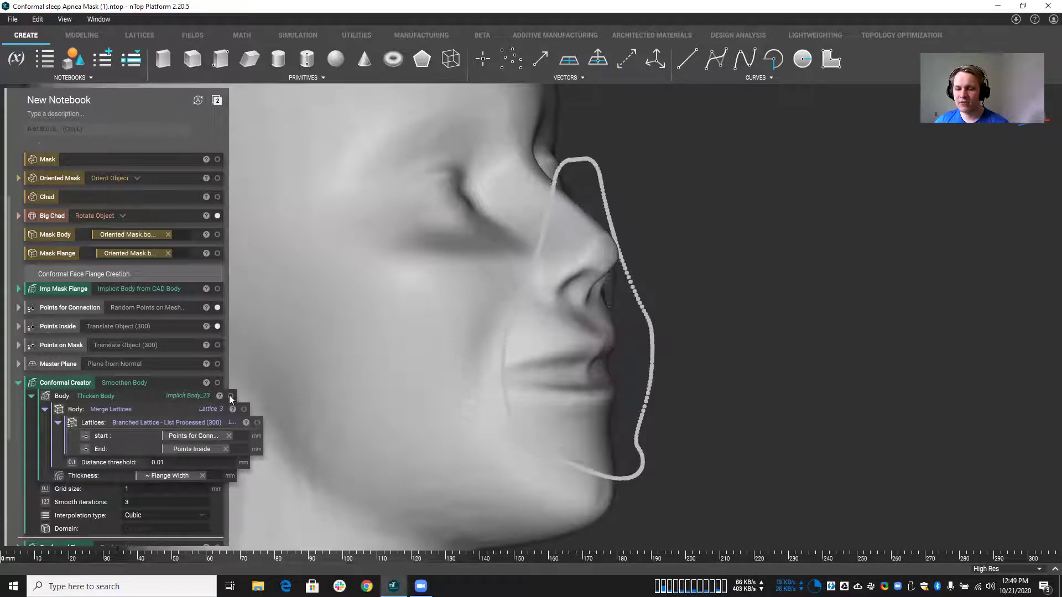
{"action": "left_click", "coordinate": [230, 396]}
{"action": "left_click", "coordinate": [180, 393]}
{"action": "right_click_drag", "start_coordinate": [310, 381], "coordinate": [507, 380]}
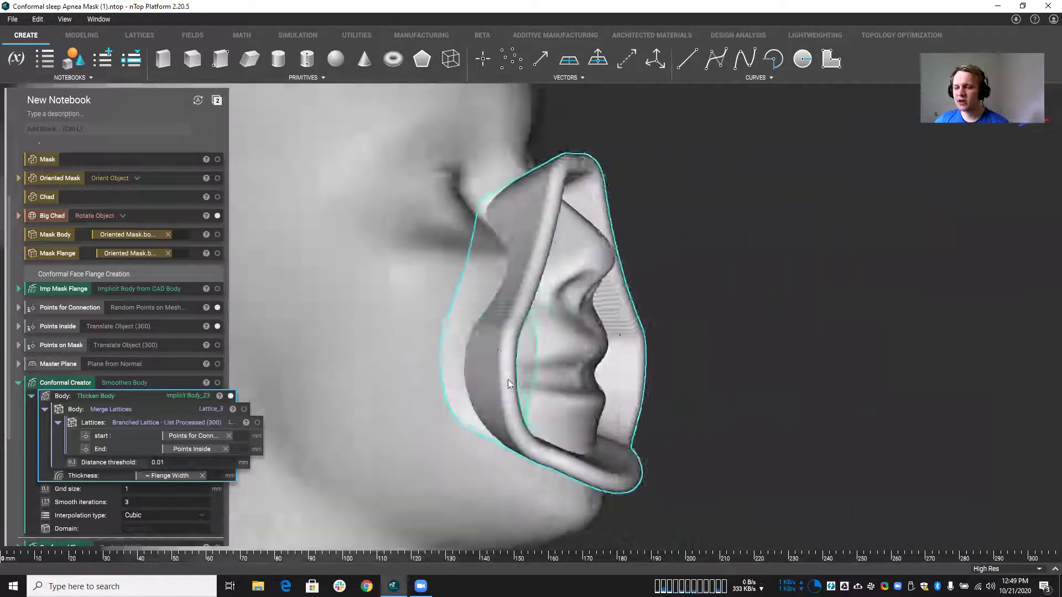
Replace the Thicken Body display with the smoothed Conformal Creator body and examine it against the face from the side and front.
{"action": "scroll", "coordinate": [502, 320], "scroll_direction": "up", "scroll_amount": 5}
{"action": "right_click_drag", "start_coordinate": [523, 235], "coordinate": [501, 362]}
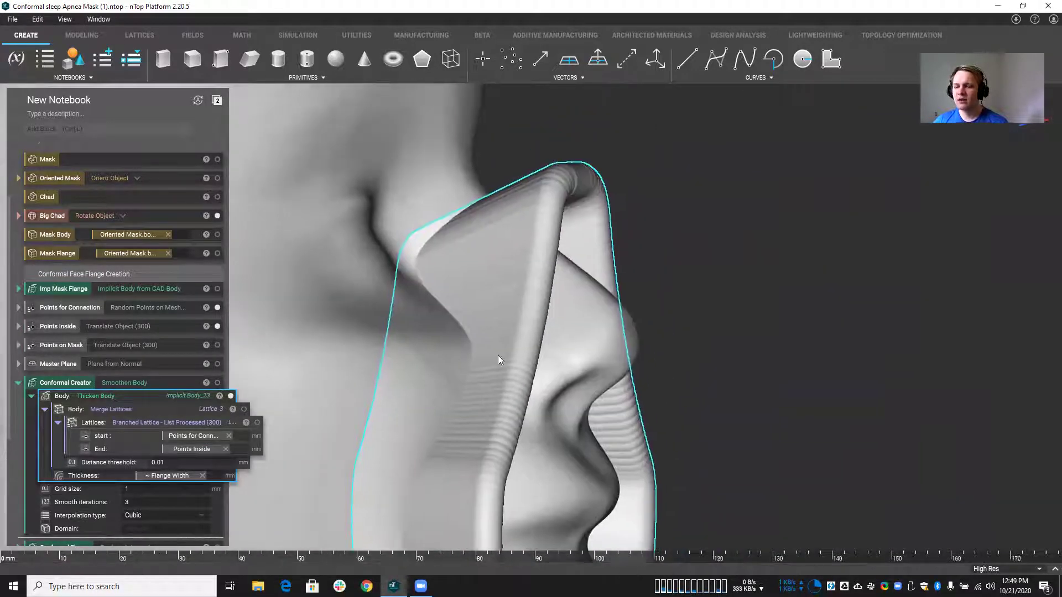
{"action": "scroll", "coordinate": [505, 284], "scroll_direction": "down", "scroll_amount": 4}
{"action": "middle_click_drag", "start_coordinate": [516, 299], "coordinate": [531, 212]}
{"action": "left_click", "coordinate": [151, 386]}
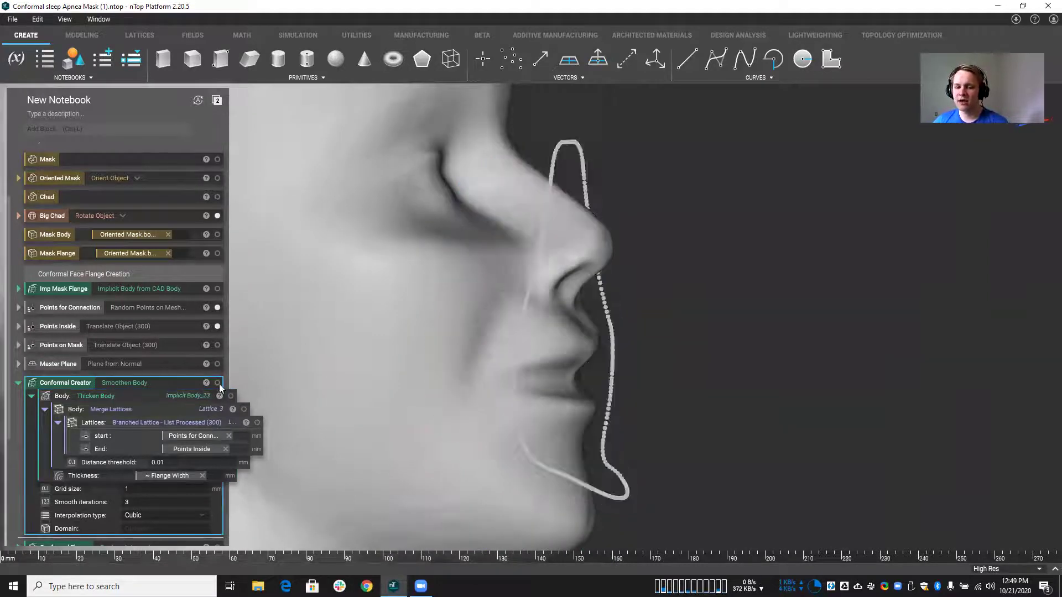
{"action": "right_click_drag", "start_coordinate": [507, 346], "coordinate": [366, 366]}
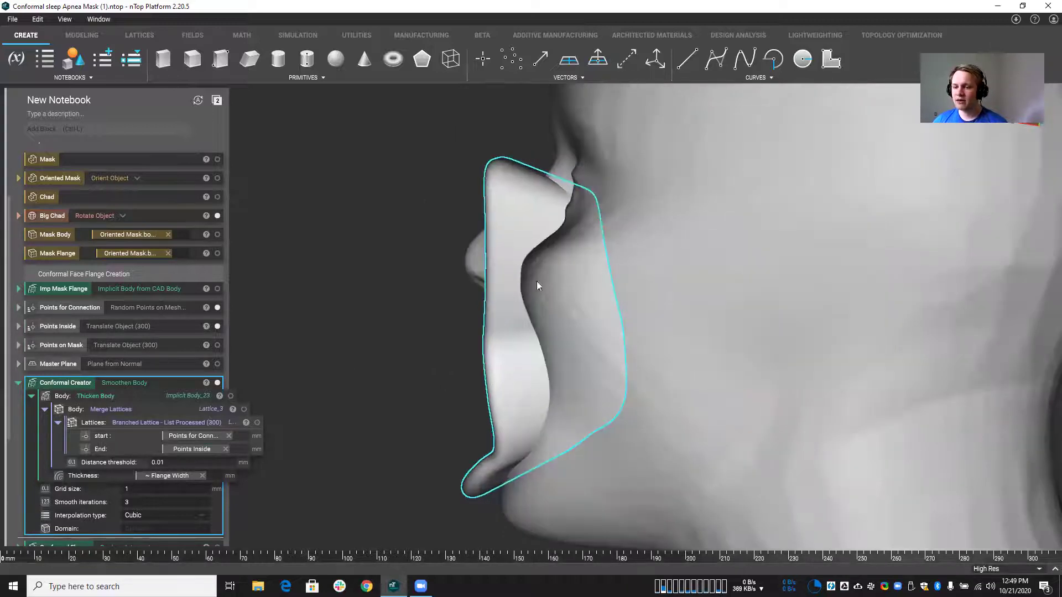
{"action": "right_click_drag", "start_coordinate": [545, 184], "coordinate": [428, 251]}
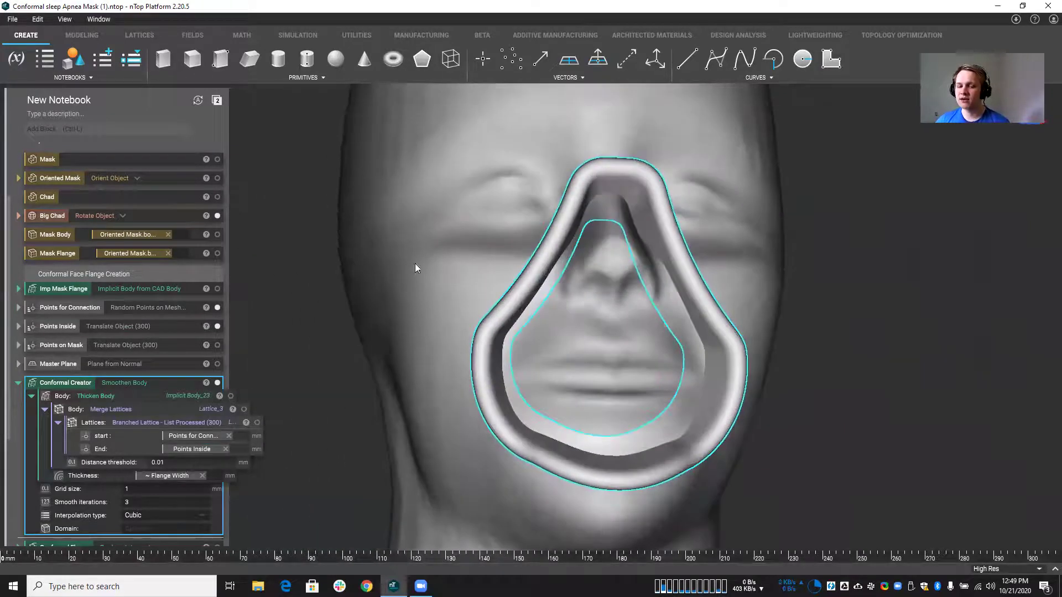
Expand the Conformal Flange block and display the outward Shell of the head mesh among its intersected bodies.
{"action": "scroll", "coordinate": [85, 344], "scroll_direction": "down", "scroll_amount": 3}
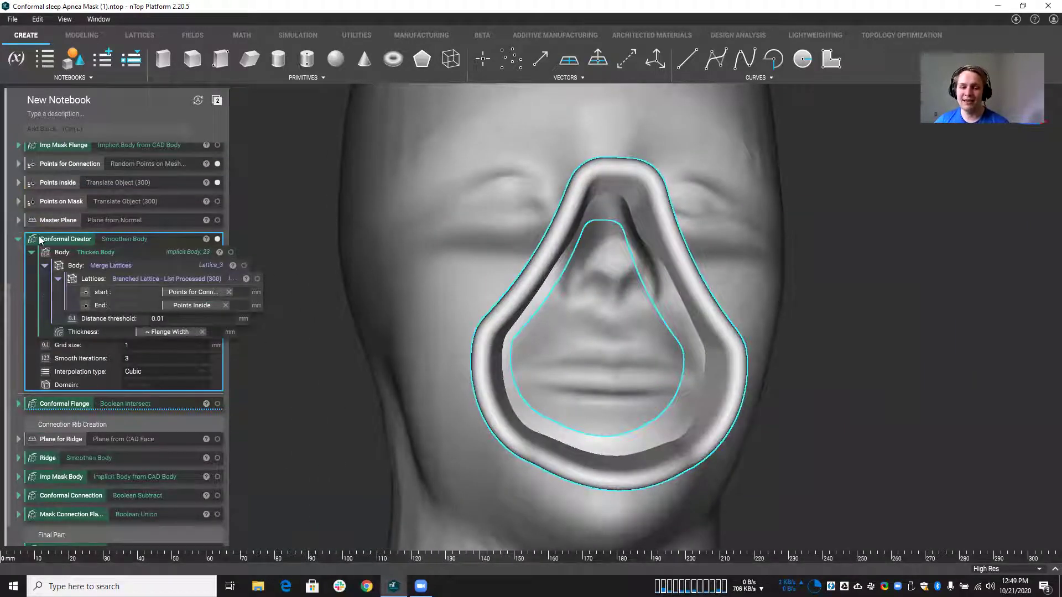
{"action": "left_click", "coordinate": [21, 408]}
{"action": "scroll", "coordinate": [138, 387], "scroll_direction": "down", "scroll_amount": 2}
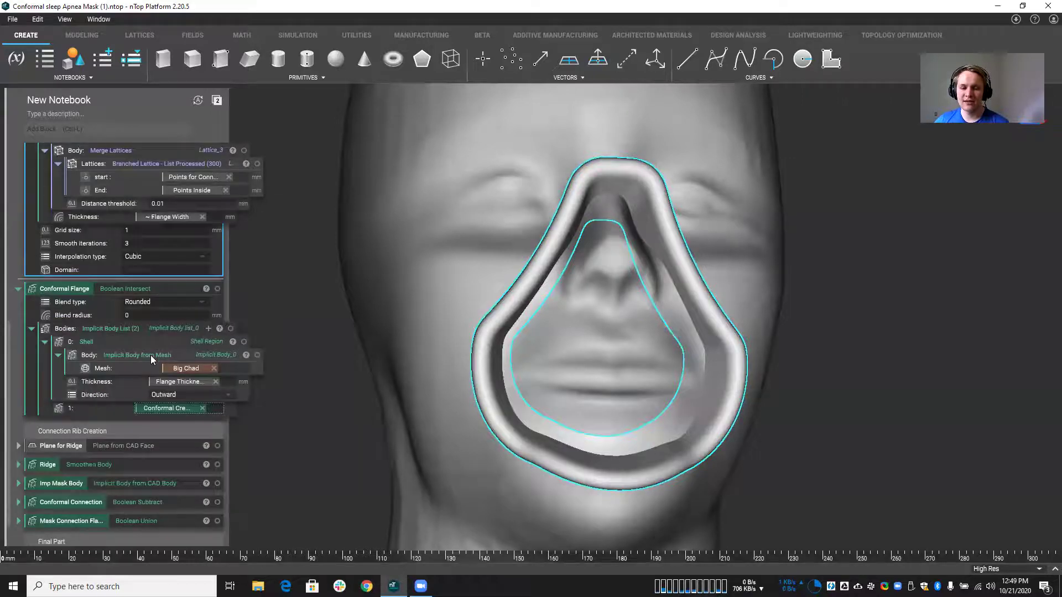
{"action": "left_click", "coordinate": [205, 345]}
{"action": "left_click", "coordinate": [233, 342]}
Set the Shell body's object color to teal.
{"action": "left_click", "coordinate": [345, 344]}
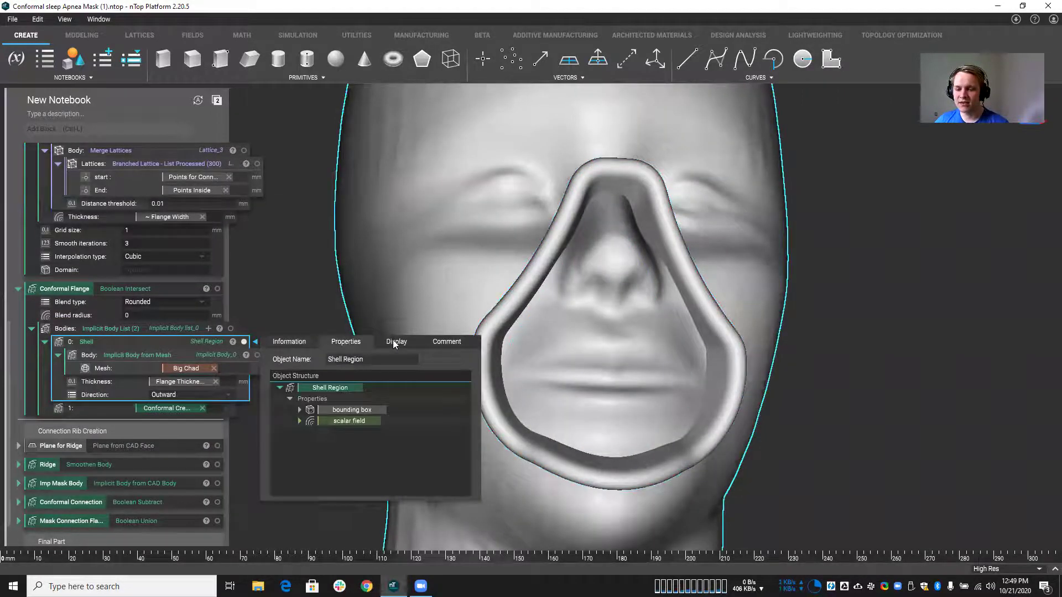
{"action": "left_click", "coordinate": [395, 341]}
{"action": "left_click", "coordinate": [333, 359]}
{"action": "left_click", "coordinate": [430, 403]}
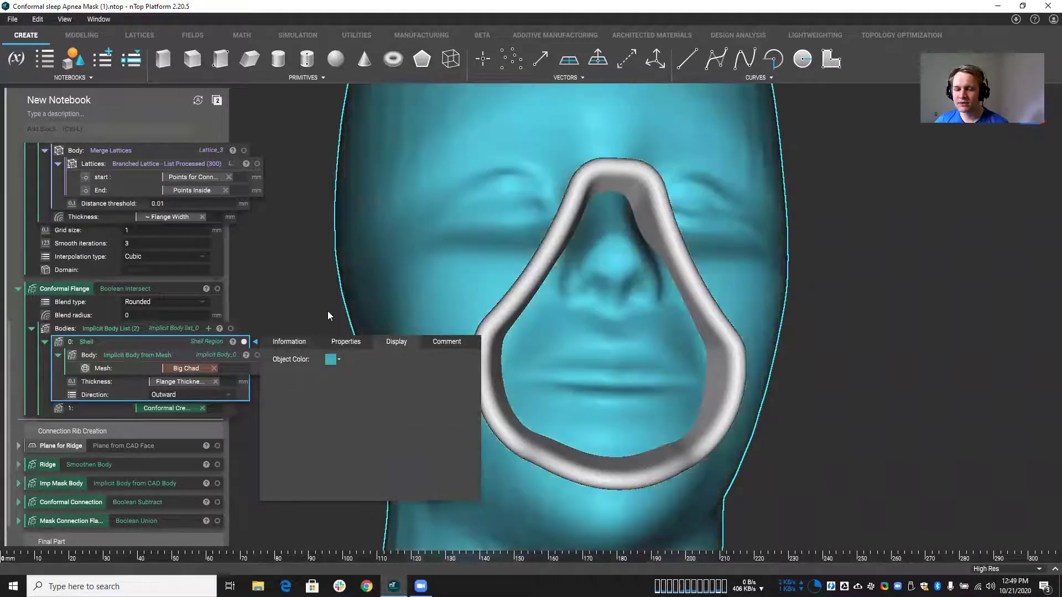
Toggle the teal Shell on and off to compare it with the bare face, leaving it hidden.
{"action": "left_click", "coordinate": [243, 341]}
{"action": "left_click", "coordinate": [243, 341]}
{"action": "left_click", "coordinate": [243, 342]}
{"action": "left_click", "coordinate": [244, 341]}
{"action": "left_click", "coordinate": [243, 342]}
{"action": "left_click", "coordinate": [244, 341]}
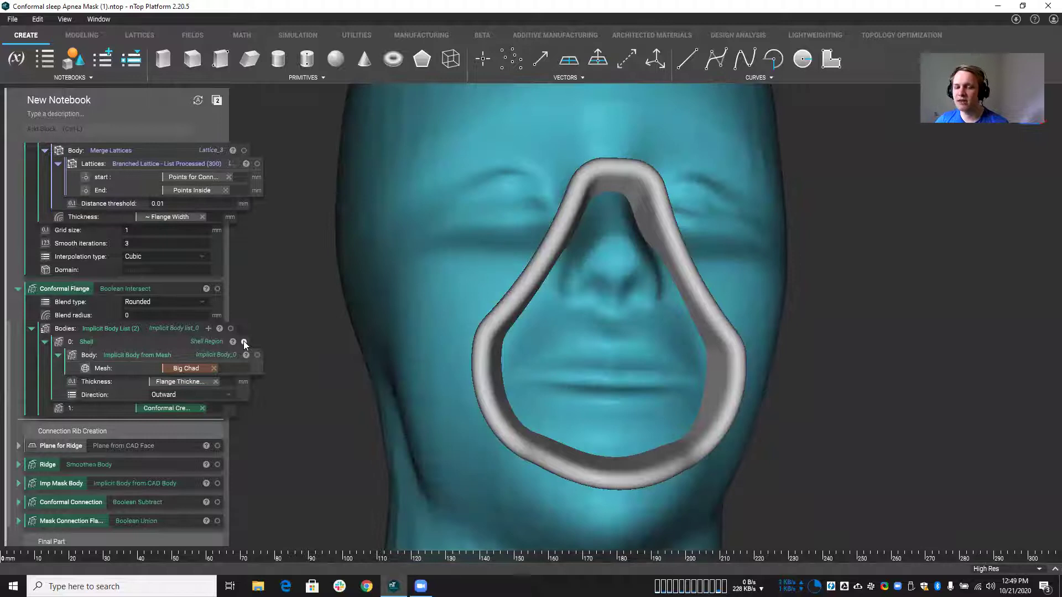
{"action": "left_click", "coordinate": [243, 341]}
Check the Flange Thickness input that drives the Shell, and view the Conformal Creator body obliquely against the face.
{"action": "scroll", "coordinate": [193, 332], "scroll_direction": "up", "scroll_amount": 6}
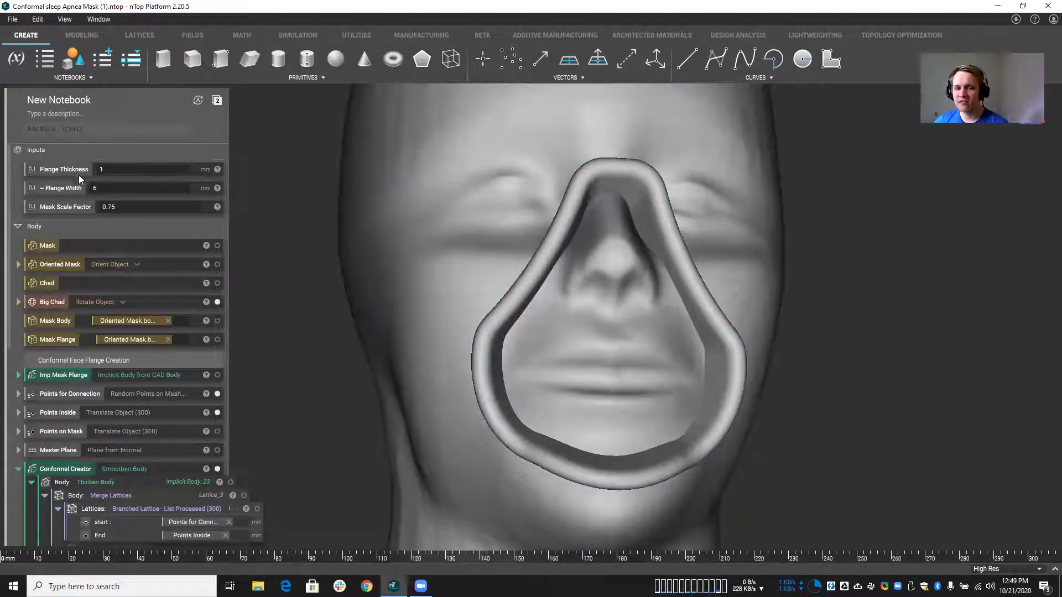
{"action": "scroll", "coordinate": [207, 332], "scroll_direction": "down", "scroll_amount": 4}
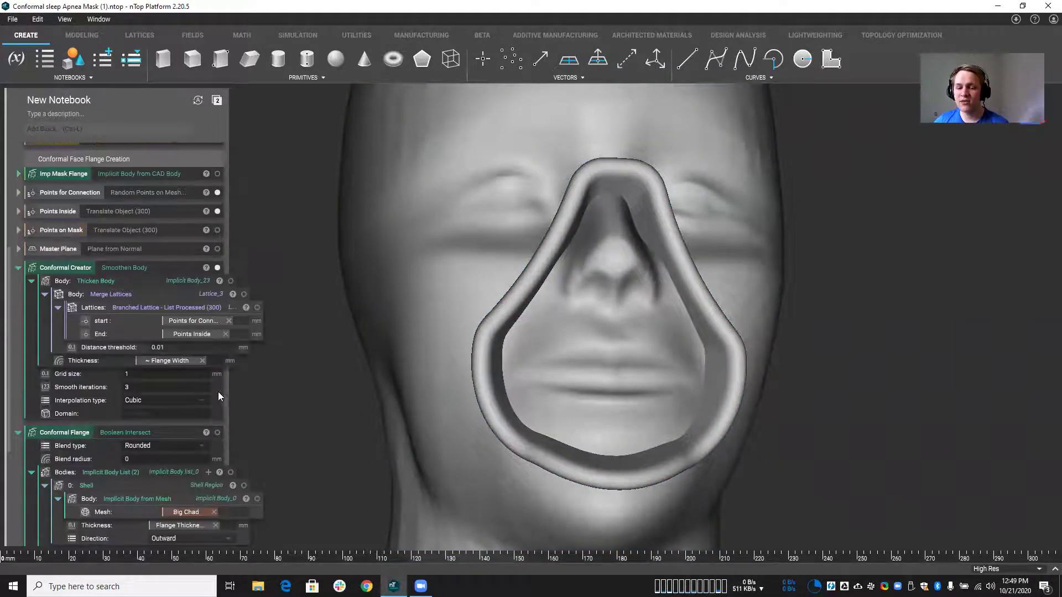
{"action": "scroll", "coordinate": [212, 440], "scroll_direction": "down", "scroll_amount": 1}
{"action": "right_click_drag", "start_coordinate": [407, 372], "coordinate": [394, 390]}
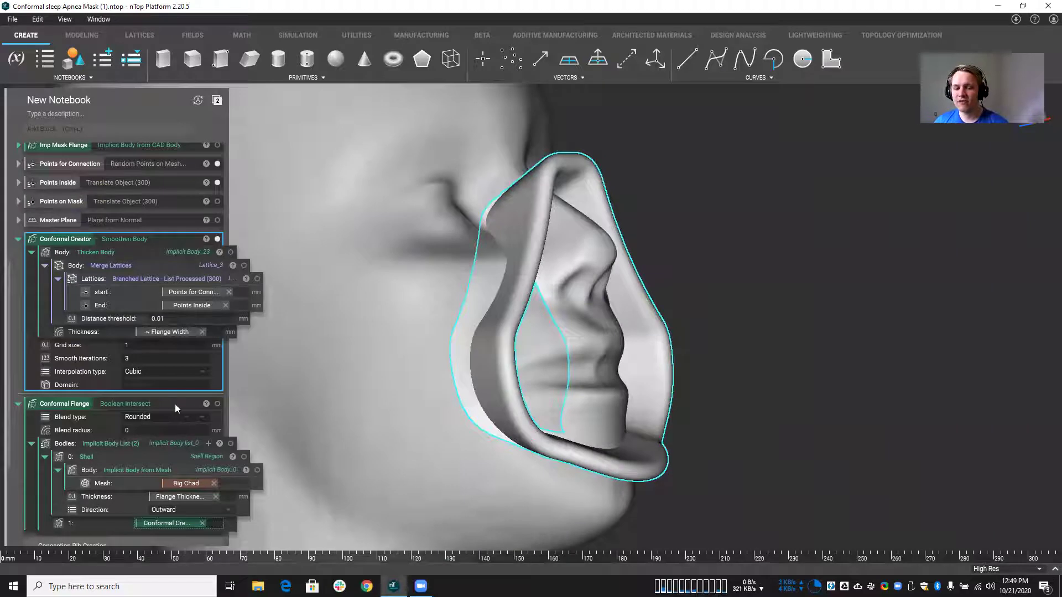
Hide the Conformal Creator body, display the Conformal Flange result on the face, and collapse the Conformal Creator block.
{"action": "left_click", "coordinate": [218, 239]}
{"action": "right_click_drag", "start_coordinate": [218, 239], "coordinate": [425, 302]}
{"action": "scroll", "coordinate": [489, 279], "scroll_direction": "up", "scroll_amount": 5}
{"action": "right_click_drag", "start_coordinate": [489, 285], "coordinate": [377, 215]}
{"action": "left_click", "coordinate": [20, 240]}
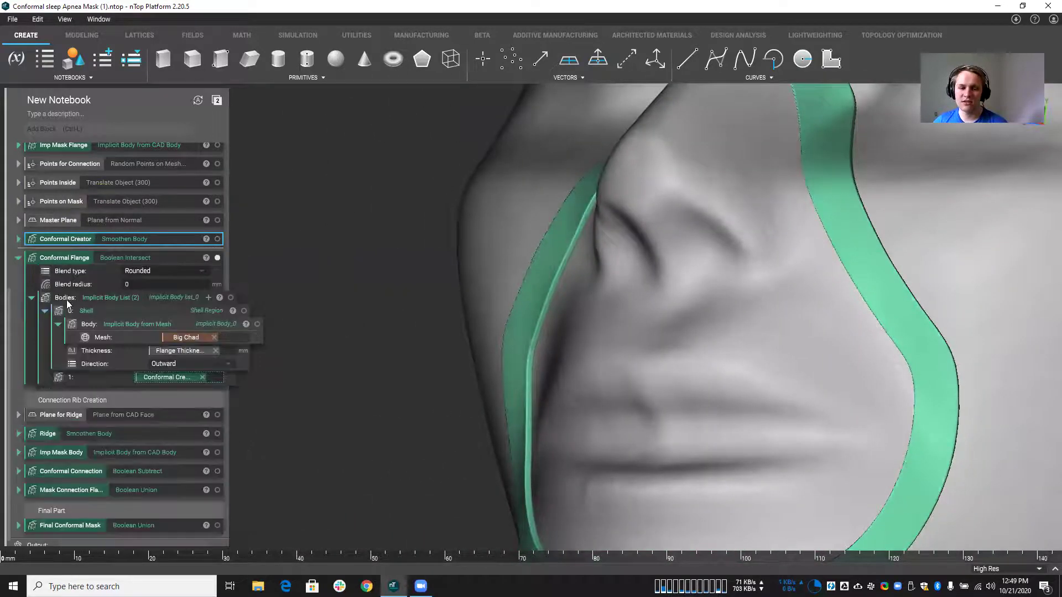
Examine how the Conformal Flange follows the face from several angles, and collapse its block.
{"action": "right_click_drag", "start_coordinate": [426, 334], "coordinate": [681, 340]}
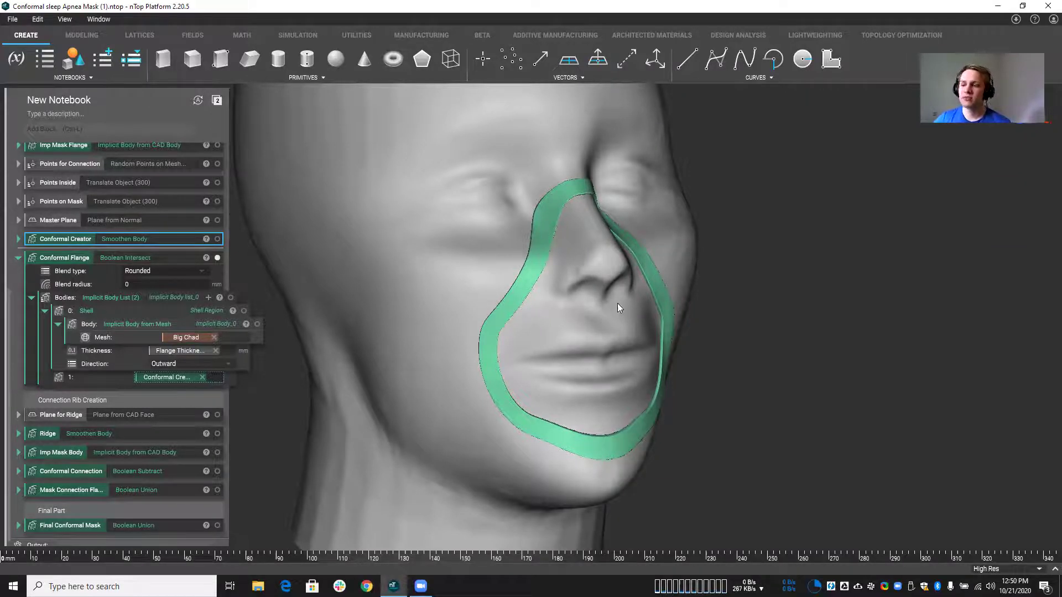
{"action": "scroll", "coordinate": [615, 324], "scroll_direction": "down", "scroll_amount": 2}
{"action": "right_click_drag", "start_coordinate": [614, 324], "coordinate": [529, 333]}
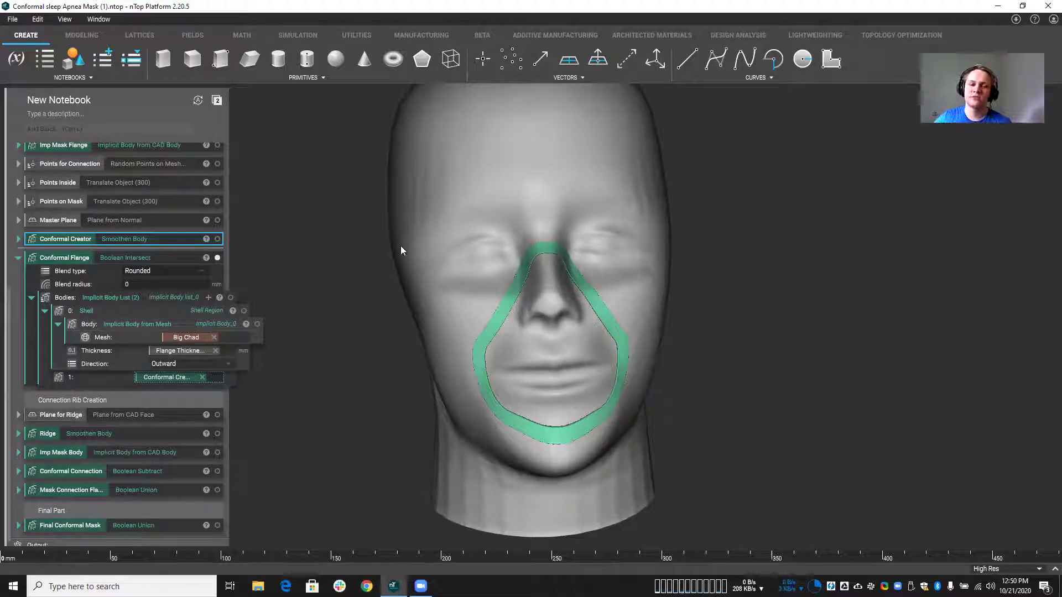
{"action": "left_click", "coordinate": [19, 258]}
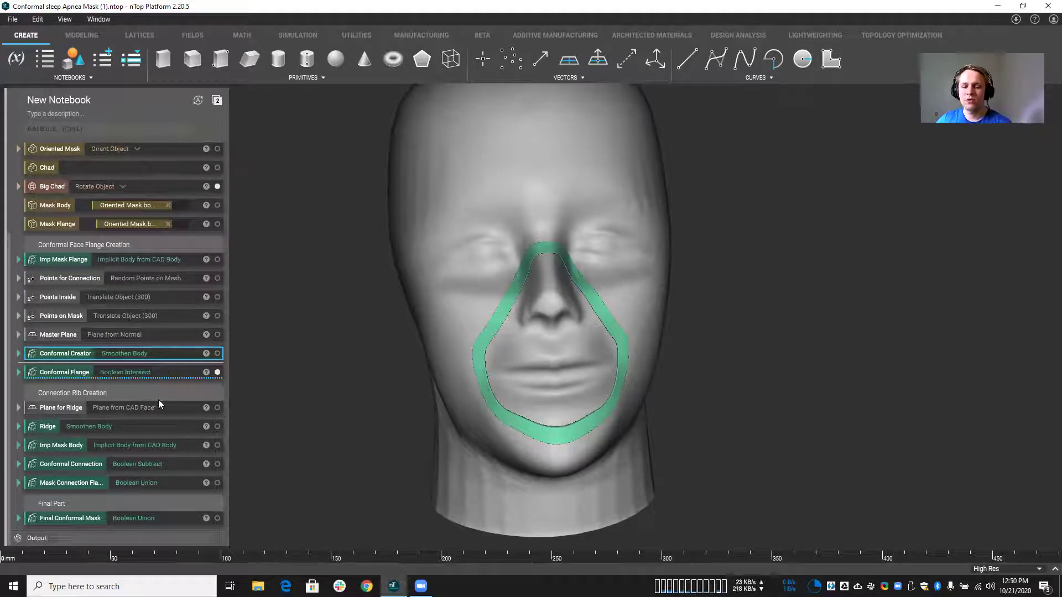
{"action": "left_click", "coordinate": [217, 372]}
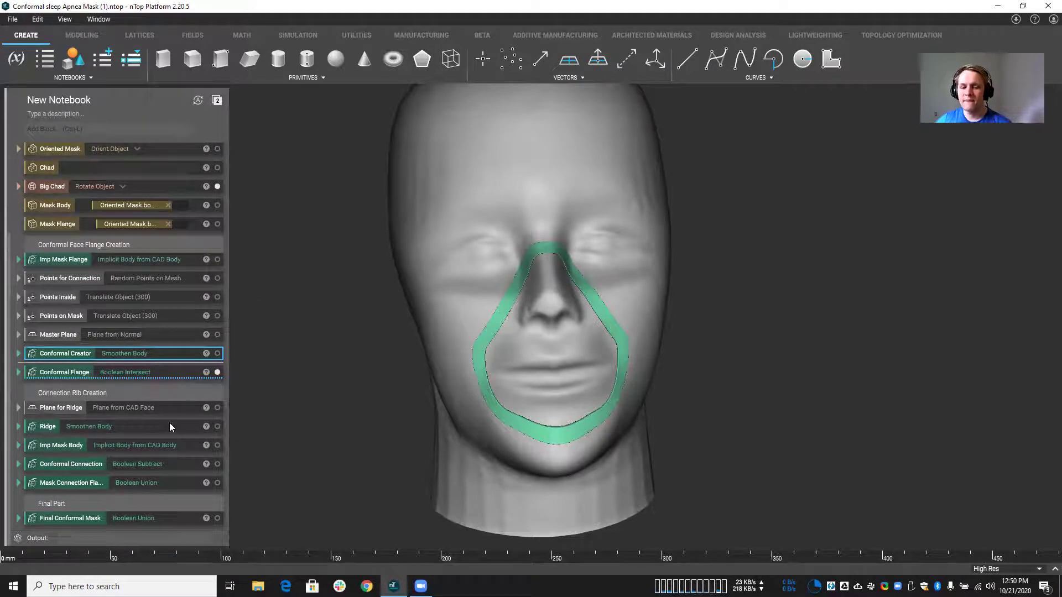
Expand the Ridge block and briefly display Points for Connection and Points Inside over the flange.
{"action": "left_click", "coordinate": [96, 429]}
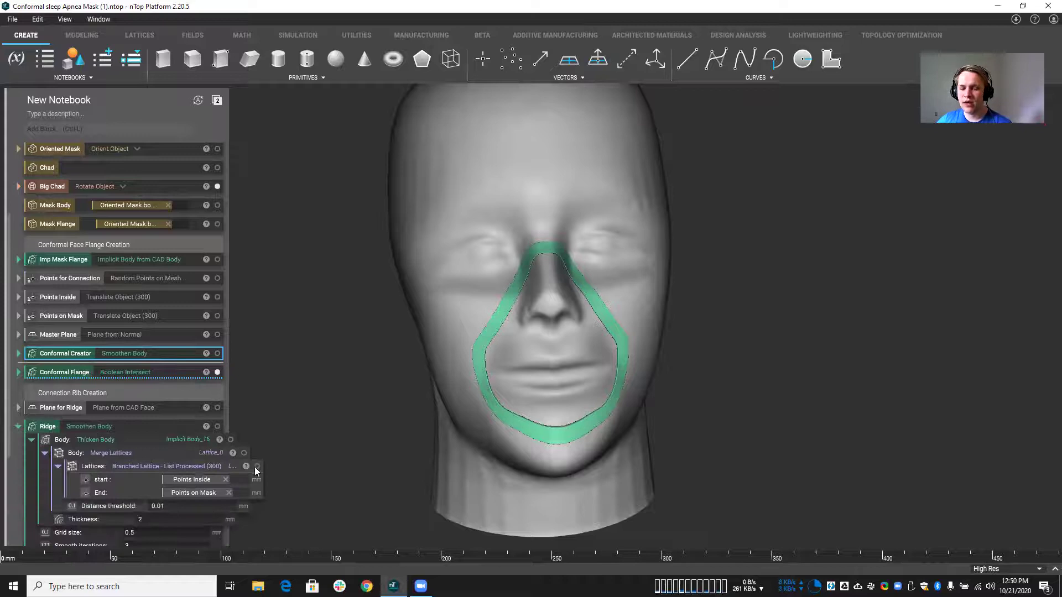
{"action": "left_click", "coordinate": [217, 297]}
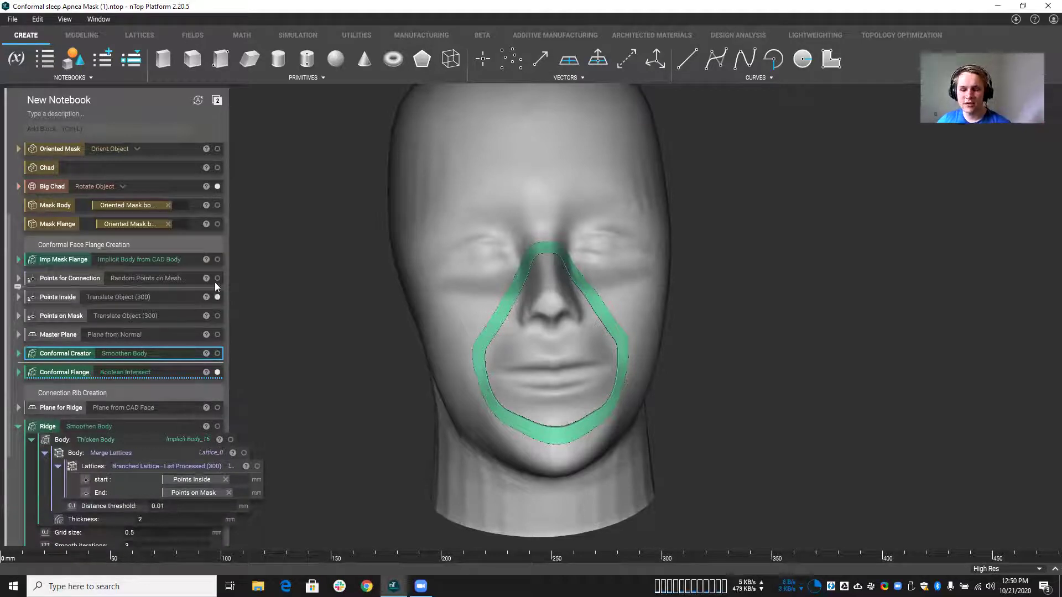
{"action": "left_click", "coordinate": [217, 278]}
{"action": "left_click", "coordinate": [176, 293]}
{"action": "right_click_drag", "start_coordinate": [309, 332], "coordinate": [288, 332]}
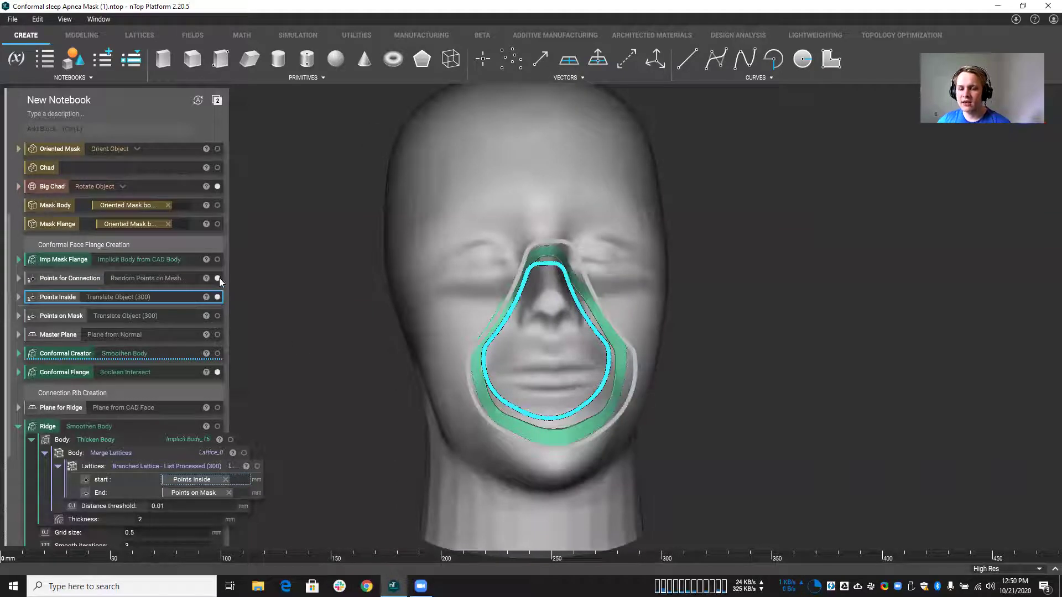
{"action": "left_click", "coordinate": [218, 278]}
{"action": "left_click", "coordinate": [218, 297]}
Display the Ridge block's branched lattice and replace it with its Thicken Body result.
{"action": "left_click", "coordinate": [258, 466]}
{"action": "mouse_move", "coordinate": [431, 439]}
{"action": "right_mouse_down"}
{"action": "mouse_move", "coordinate": [455, 433]}
{"action": "mouse_move", "coordinate": [426, 443]}
{"action": "right_mouse_up"}
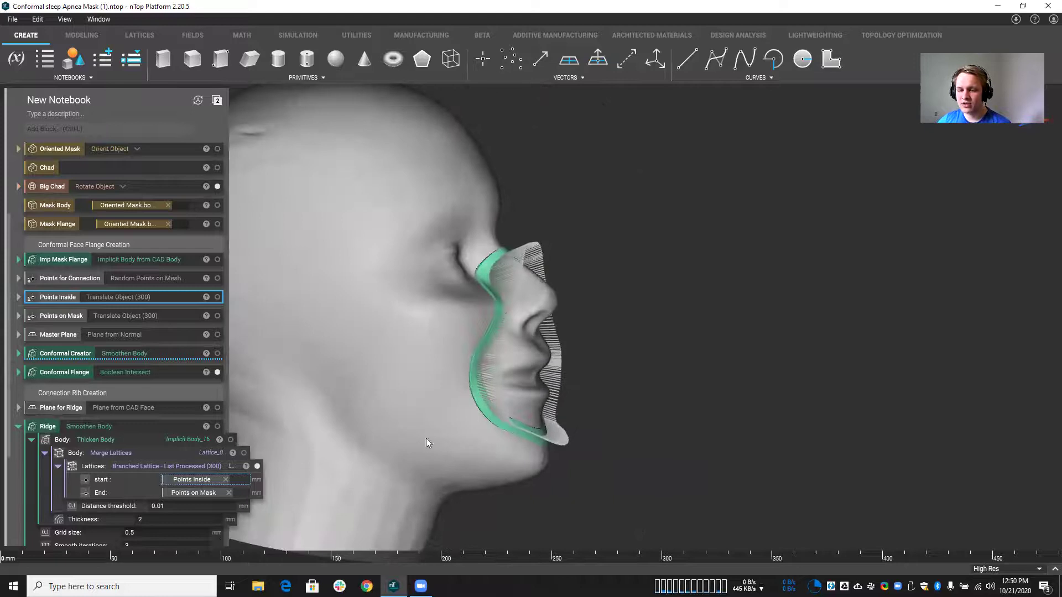
{"action": "left_click", "coordinate": [231, 439]}
{"action": "left_click", "coordinate": [257, 466]}
{"action": "right_click_drag", "start_coordinate": [324, 458], "coordinate": [432, 377]}
{"action": "scroll", "coordinate": [304, 426], "scroll_direction": "up", "scroll_amount": 5}
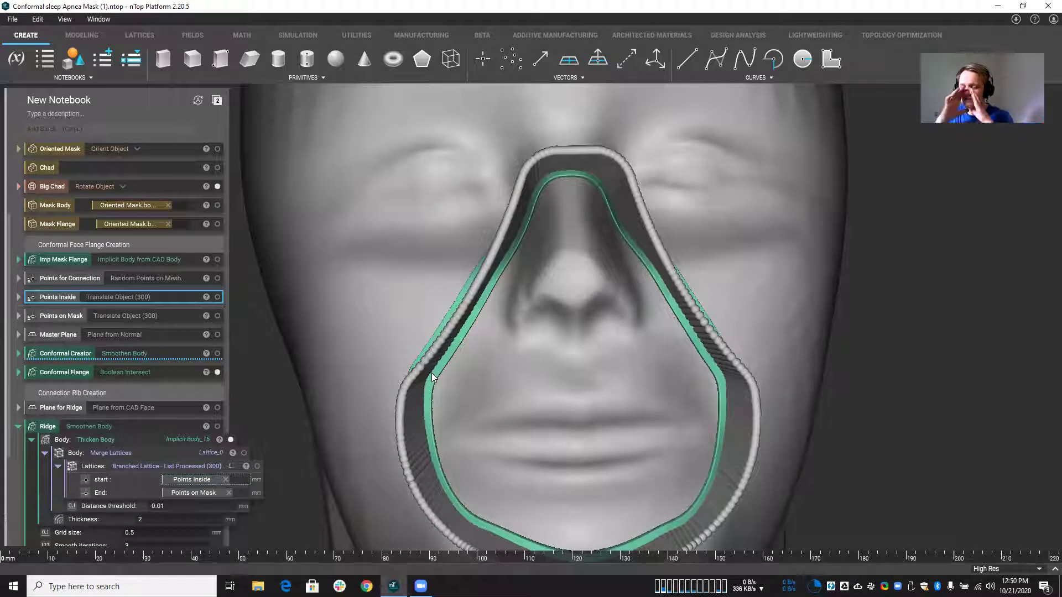
Display the Mask Body and examine how the thickened ridge joins it to the flange.
{"action": "left_click", "coordinate": [217, 205]}
{"action": "right_click_drag", "start_coordinate": [410, 253], "coordinate": [256, 432]}
{"action": "right_click_drag", "start_coordinate": [278, 368], "coordinate": [218, 441]}
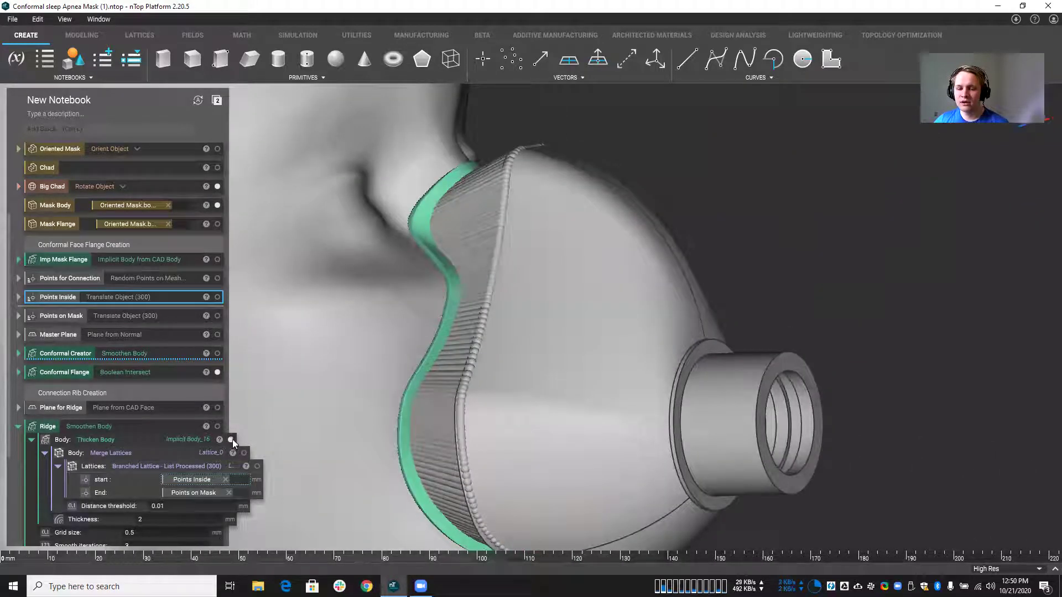
Hide the Ridge block's Thicken Body and display the smoothed Ridge result instead.
{"action": "left_click", "coordinate": [231, 439]}
{"action": "left_click", "coordinate": [218, 426]}
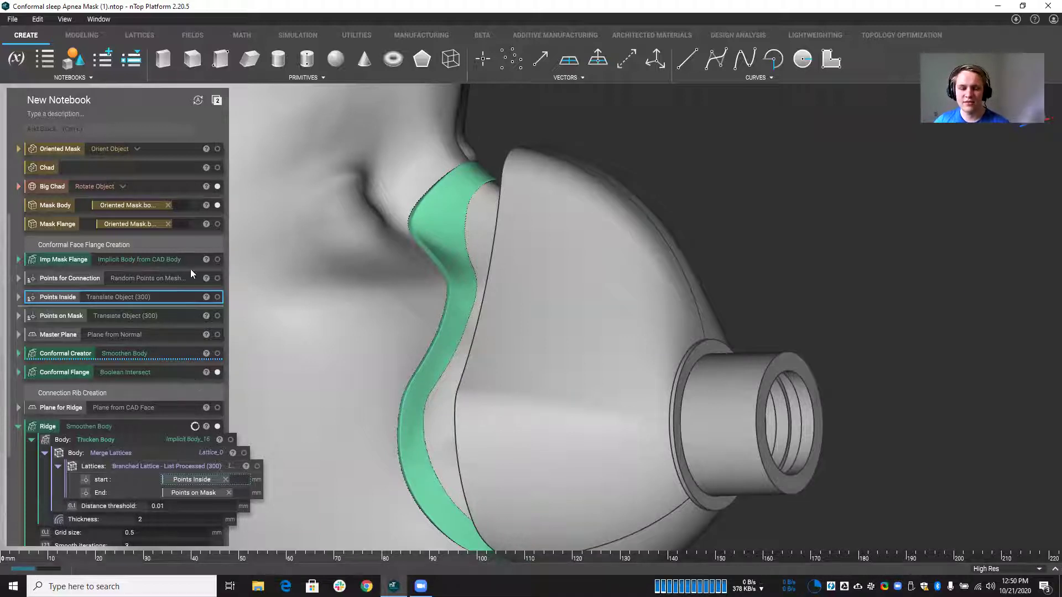
{"action": "scroll", "coordinate": [516, 296], "scroll_direction": "down", "scroll_amount": 5}
{"action": "right_click_drag", "start_coordinate": [517, 293], "coordinate": [572, 326]}
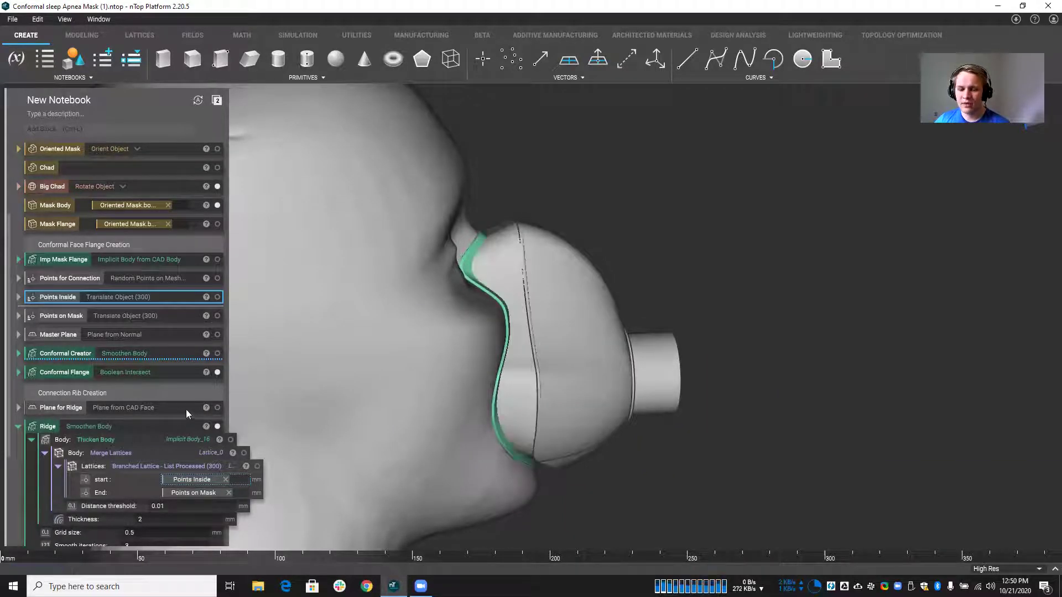
Examine the smoothed Ridge between the Mask Body and the Conformal Flange up close and from the side.
{"action": "left_click", "coordinate": [217, 427]}
{"action": "scroll", "coordinate": [550, 254], "scroll_direction": "up", "scroll_amount": 5}
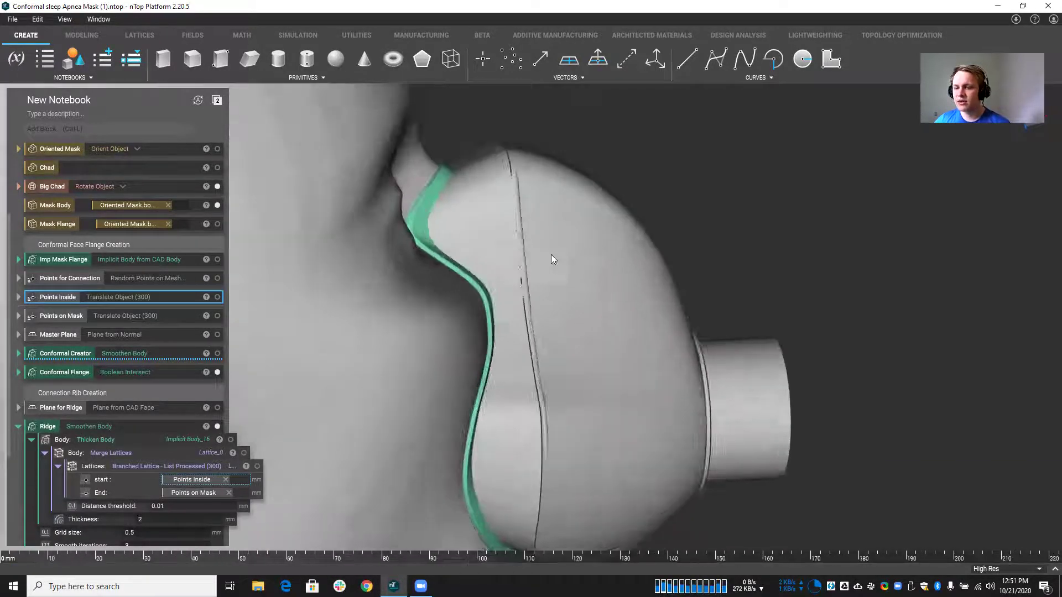
{"action": "right_click_drag", "start_coordinate": [475, 337], "coordinate": [357, 286]}
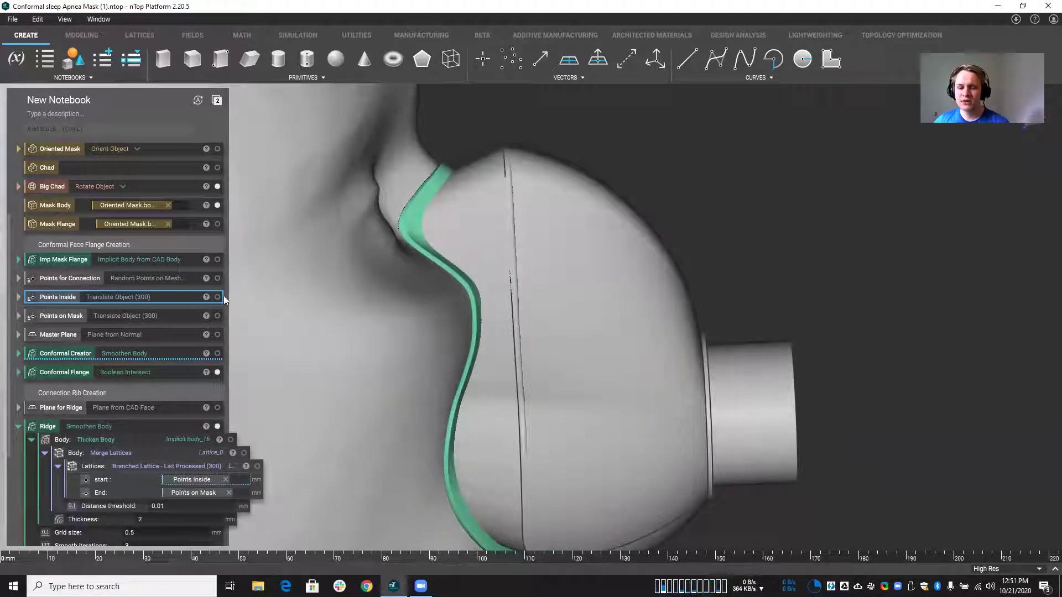
{"action": "scroll", "coordinate": [429, 310], "scroll_direction": "down", "scroll_amount": 5}
{"action": "right_click_drag", "start_coordinate": [429, 310], "coordinate": [338, 330]}
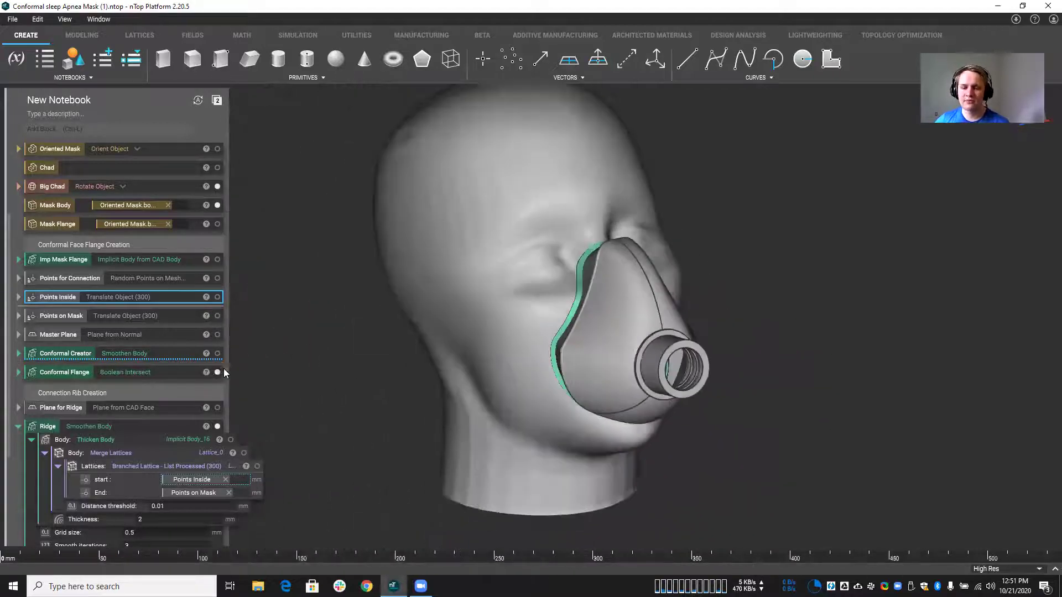
Hide the Conformal Flange and the Ridge, and collapse the Ridge block.
{"action": "right_click_drag", "start_coordinate": [387, 374], "coordinate": [459, 327]}
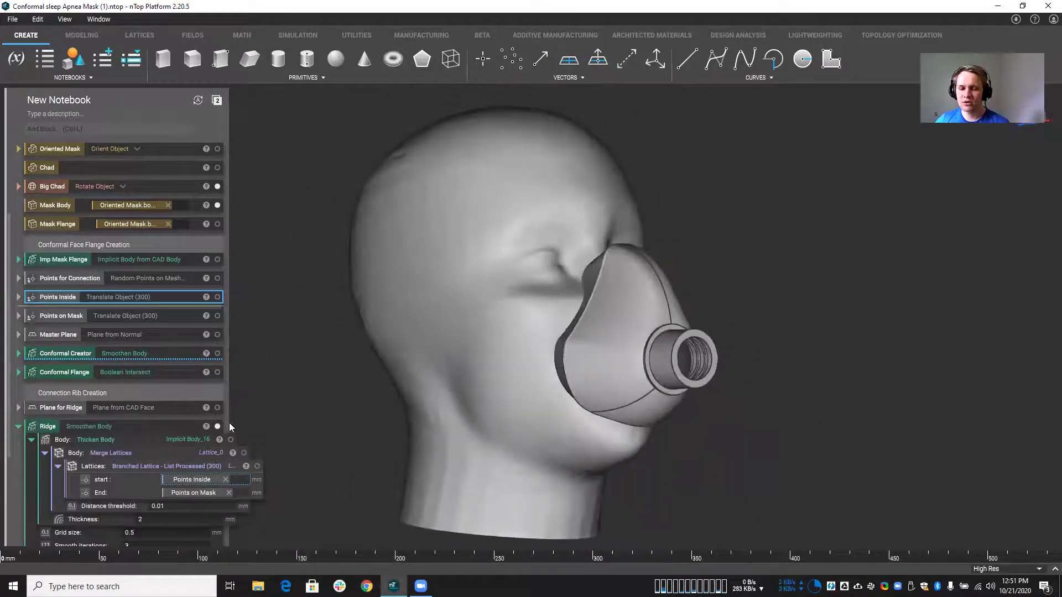
{"action": "left_click", "coordinate": [217, 427]}
{"action": "left_click", "coordinate": [18, 426]}
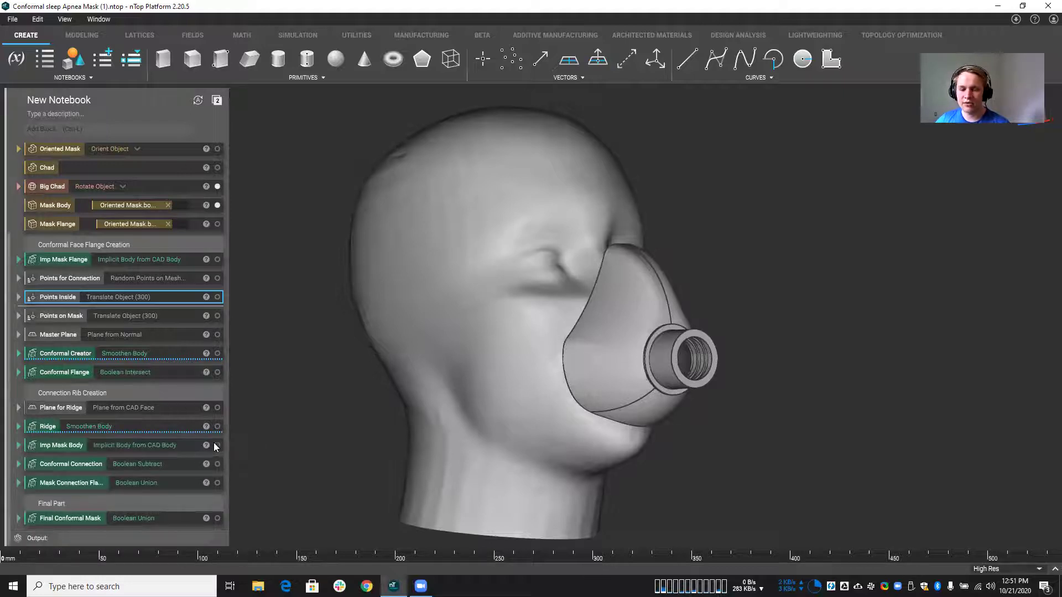
Replace the Mask Body display with the implicit Imp Mask Body, and hide that body again.
{"action": "left_click", "coordinate": [217, 205]}
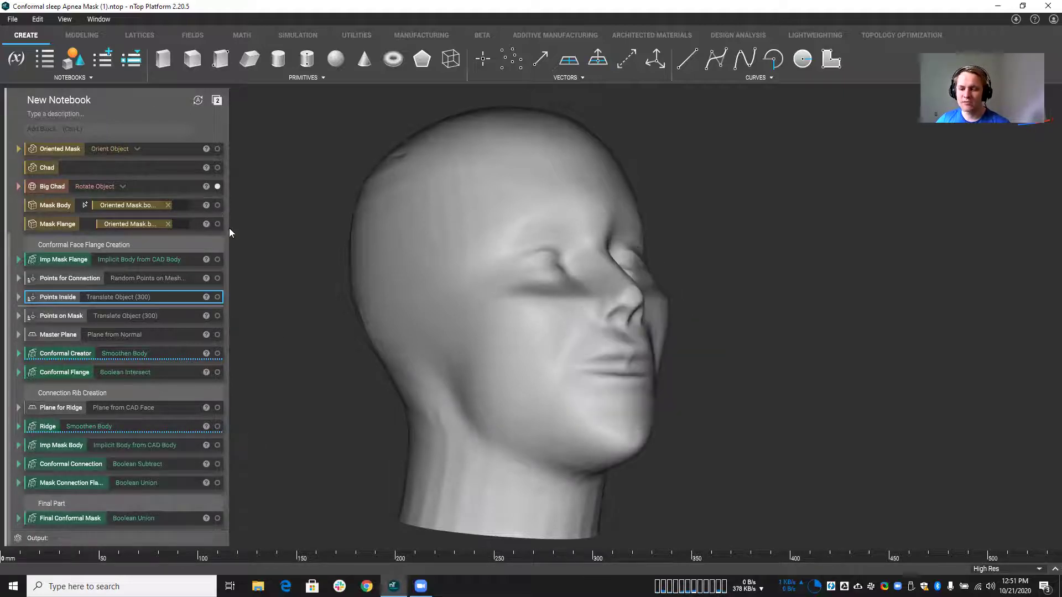
{"action": "left_click", "coordinate": [216, 444]}
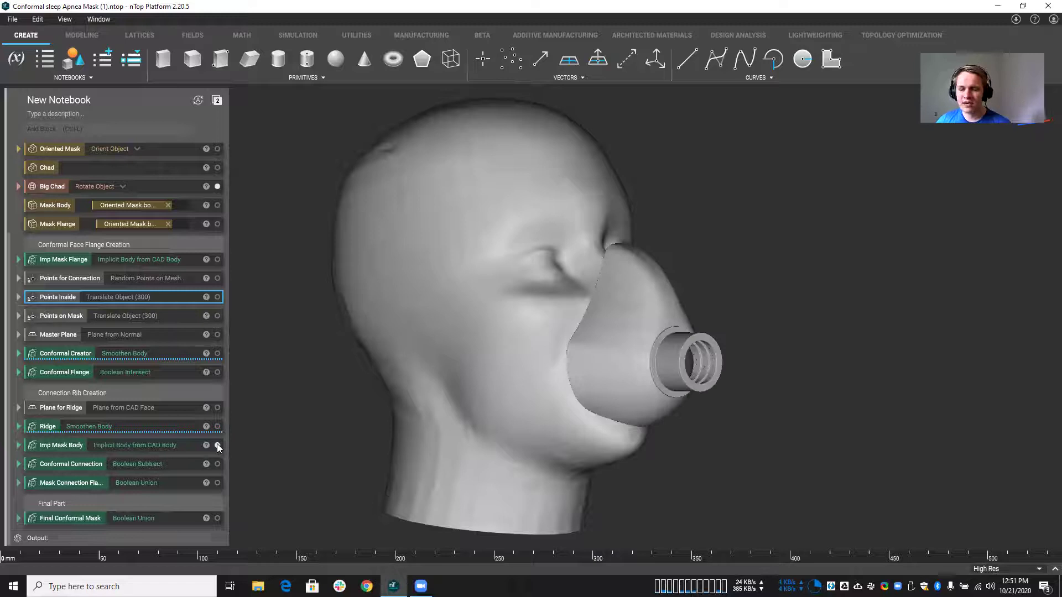
{"action": "left_click", "coordinate": [216, 445]}
Display the Conformal Connection result and hide the scanned head mesh to isolate it.
{"action": "left_click", "coordinate": [217, 464]}
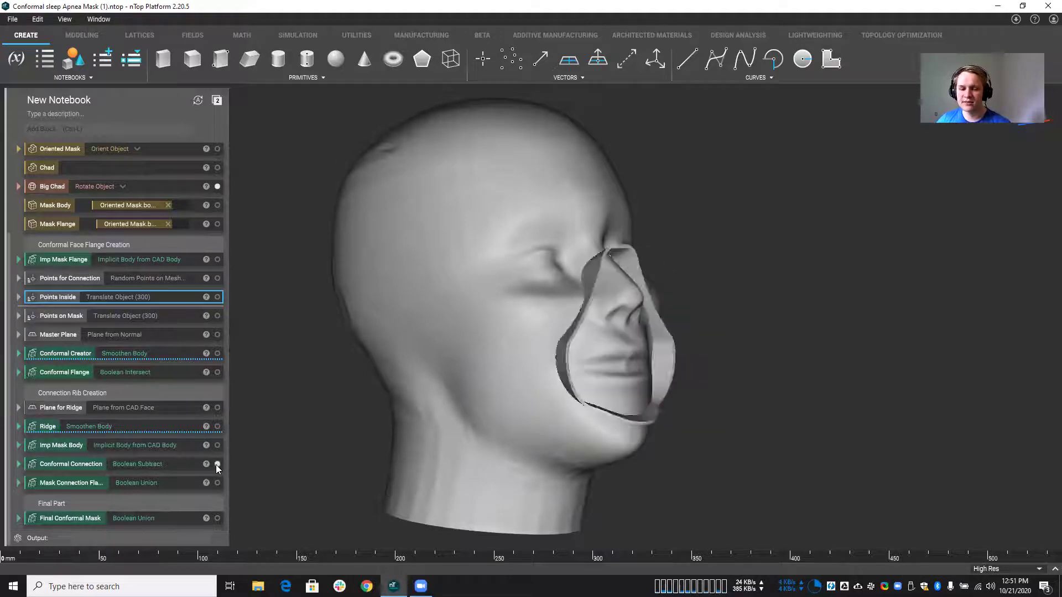
{"action": "right_click_drag", "start_coordinate": [287, 435], "coordinate": [258, 456]}
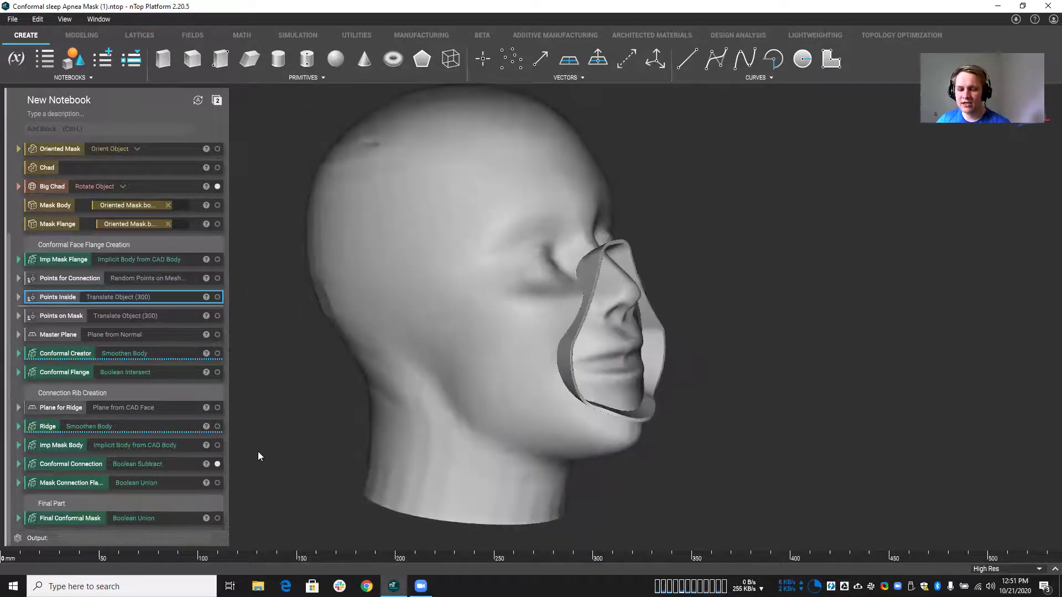
{"action": "left_click", "coordinate": [478, 353]}
{"action": "key", "text": "h"}
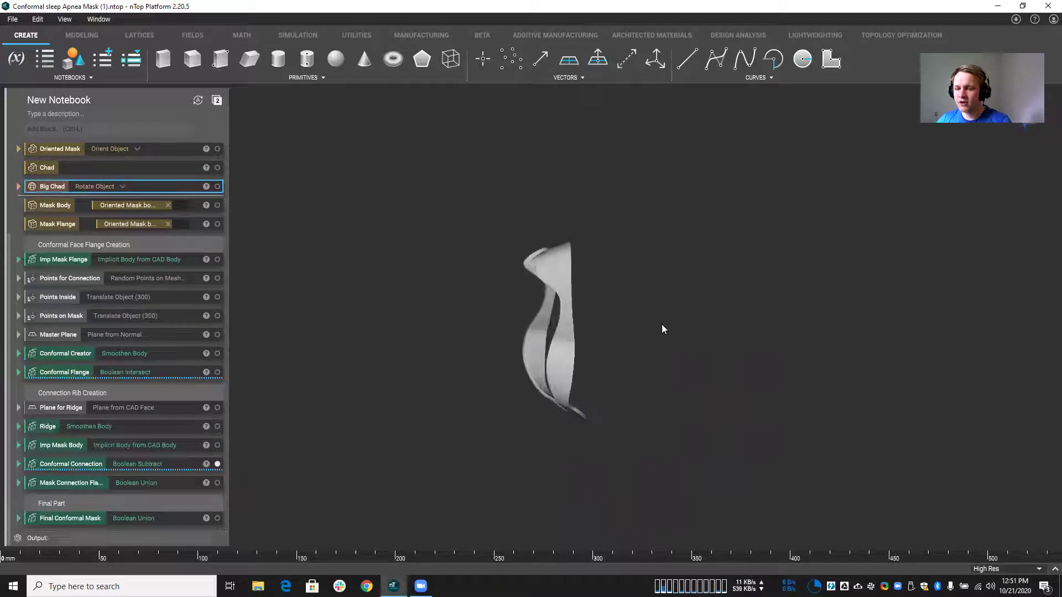
Display the Conformal Flange together with the Conformal Connection and view both from the face side.
{"action": "left_click", "coordinate": [217, 372]}
{"action": "scroll", "coordinate": [408, 343], "scroll_direction": "up", "scroll_amount": 6}
{"action": "right_click_drag", "start_coordinate": [572, 311], "coordinate": [475, 316]}
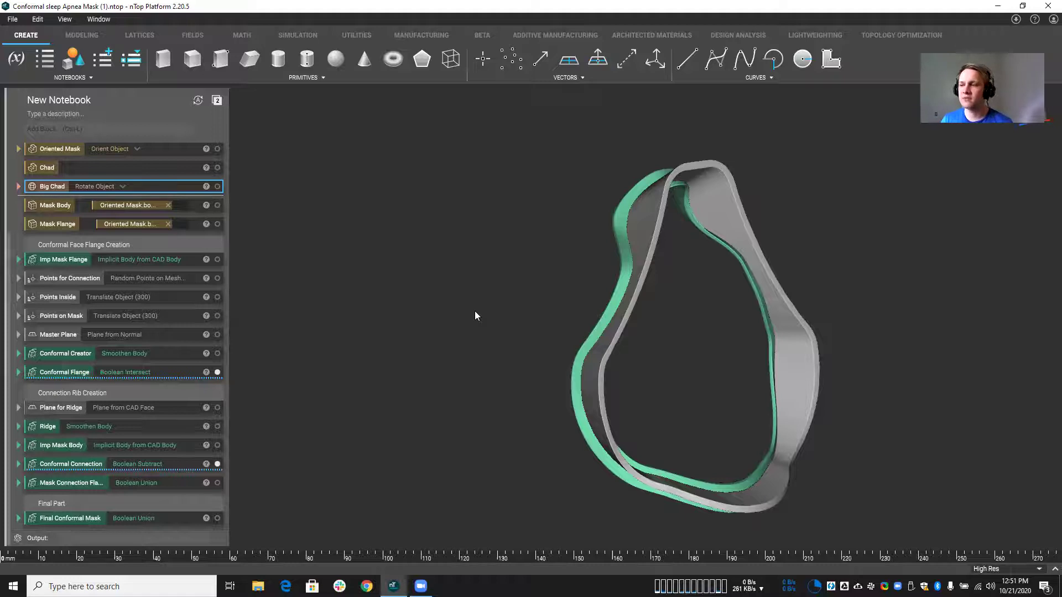
Display the Mask Connection Flange alongside the Conformal Flange and Conformal Connection, and examine how the three bodies fit together.
{"action": "left_click", "coordinate": [217, 482]}
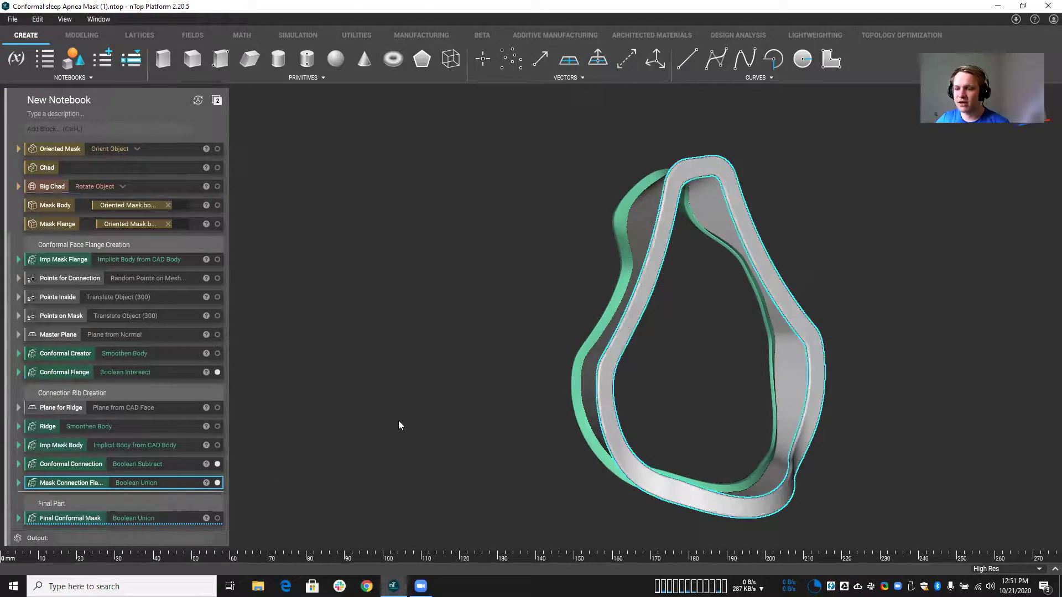
{"action": "left_click", "coordinate": [654, 415]}
{"action": "scroll", "coordinate": [532, 161], "scroll_direction": "up", "scroll_amount": 3}
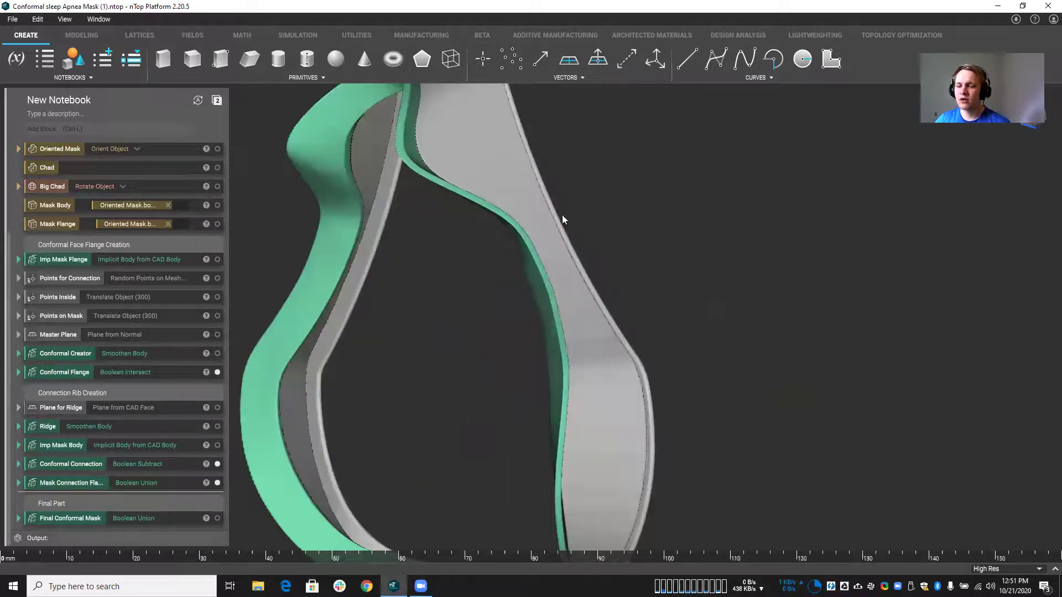
{"action": "scroll", "coordinate": [562, 214], "scroll_direction": "down", "scroll_amount": 1}
{"action": "right_click_drag", "start_coordinate": [593, 351], "coordinate": [442, 355]}
{"action": "right_click_drag", "start_coordinate": [683, 360], "coordinate": [581, 362]}
Display the Mask Body with the flange bodies and inspect the assembly from the front and side.
{"action": "left_click", "coordinate": [216, 205]}
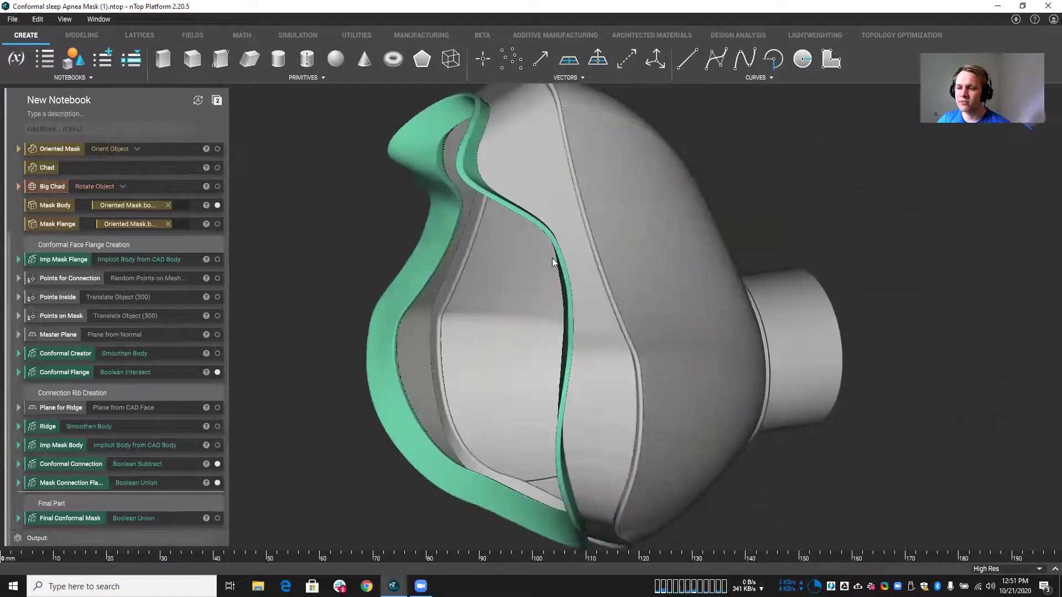
{"action": "right_click_drag", "start_coordinate": [552, 258], "coordinate": [541, 130]}
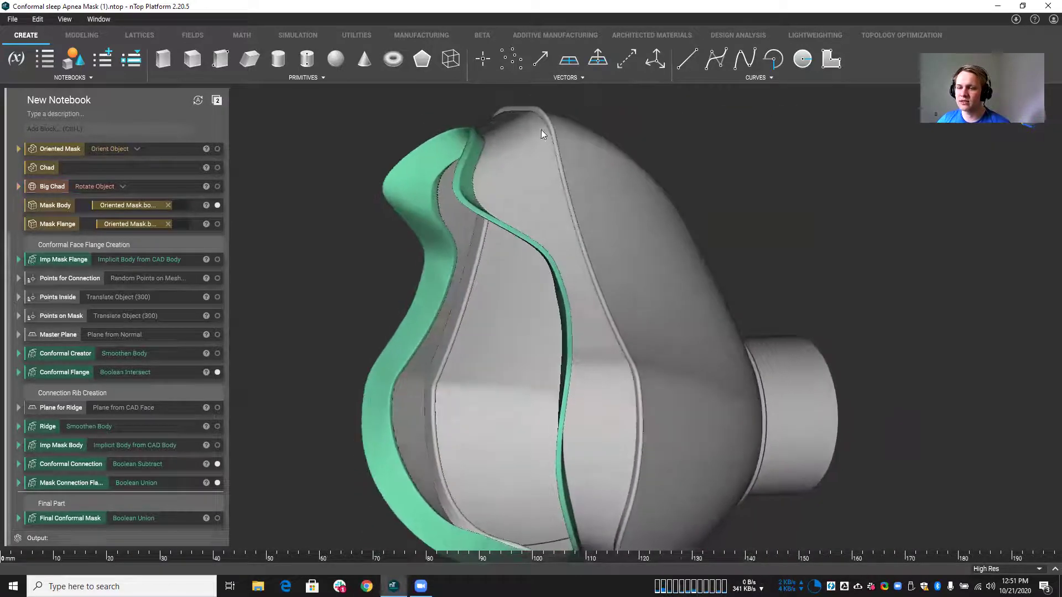
{"action": "right_click_drag", "start_coordinate": [590, 244], "coordinate": [376, 308]}
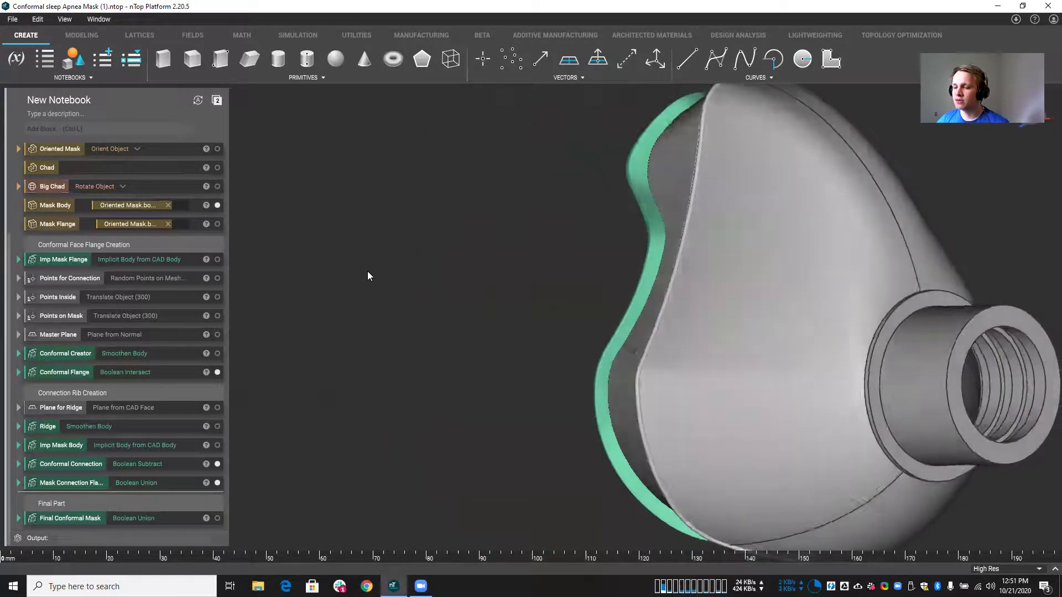
{"action": "scroll", "coordinate": [425, 327], "scroll_direction": "down", "scroll_amount": 3}
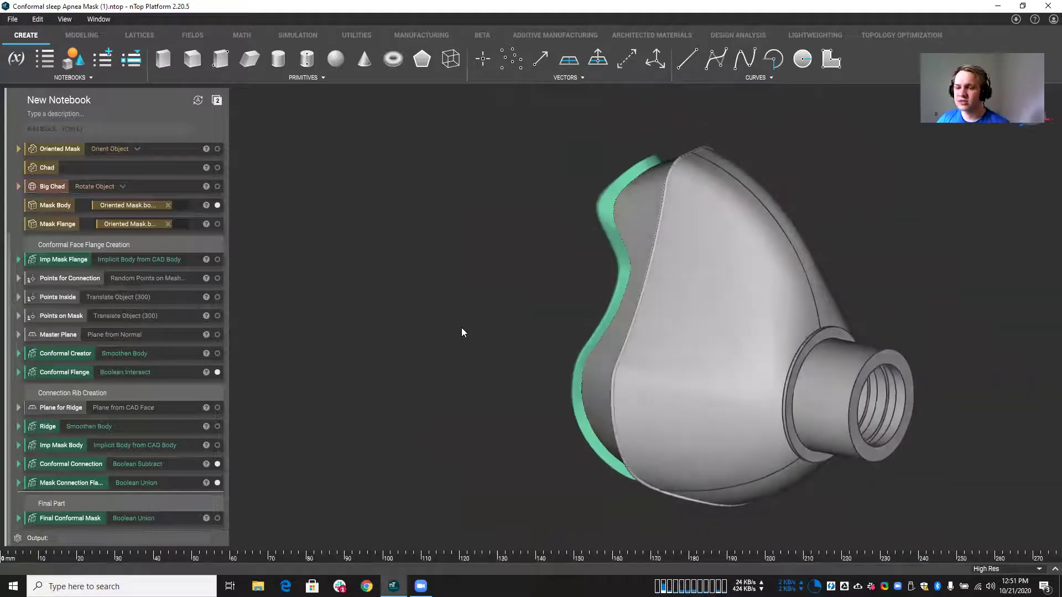
Hide the Conformal Connection, Mask Connection Flange and Conformal Flange, and display the Final Conformal Mask instead.
{"action": "left_click", "coordinate": [217, 464]}
{"action": "left_click", "coordinate": [217, 482]}
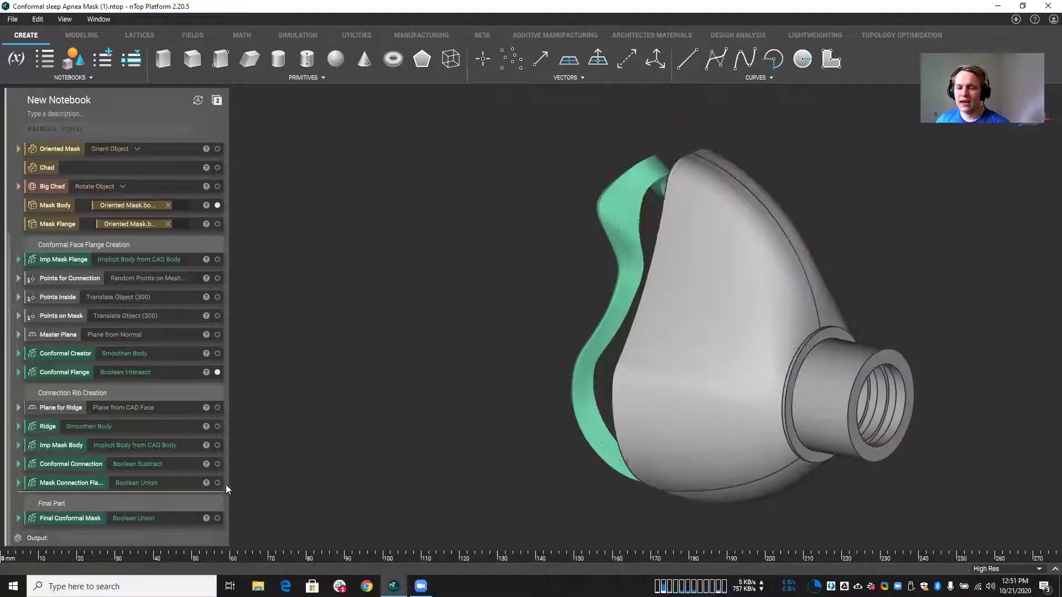
{"action": "left_click", "coordinate": [217, 372]}
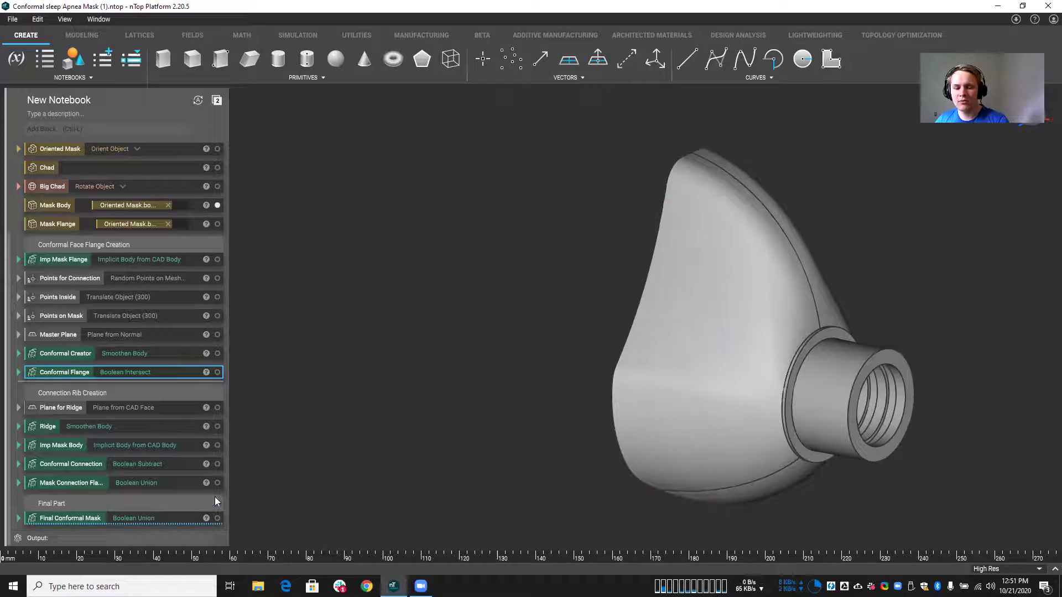
{"action": "left_click", "coordinate": [217, 518]}
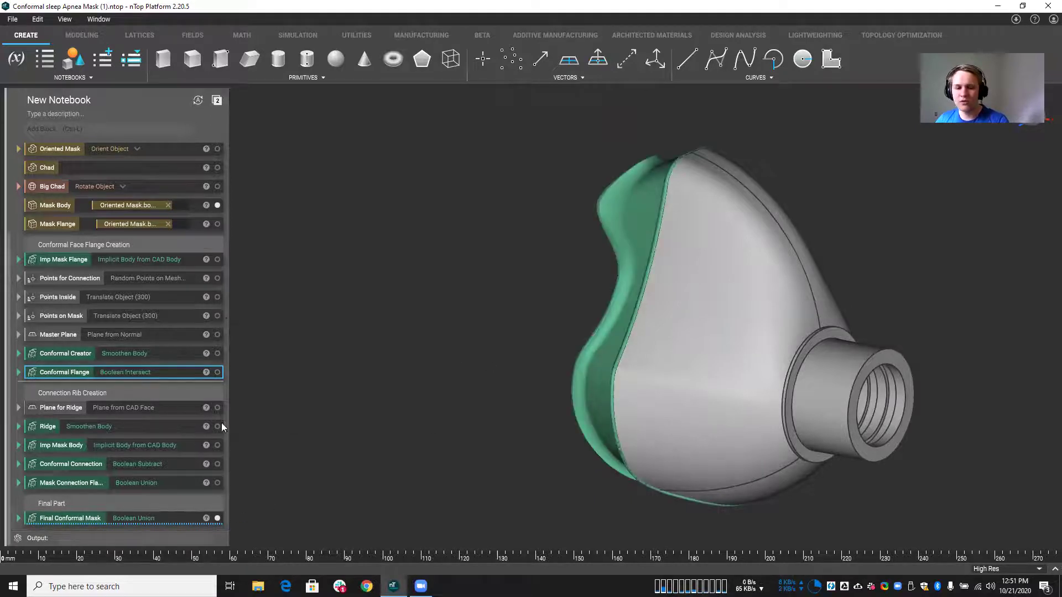
Hide the Mask Body and examine the Final Conformal Mask on its own.
{"action": "left_click", "coordinate": [217, 205]}
{"action": "scroll", "coordinate": [655, 277], "scroll_direction": "up", "scroll_amount": 5}
{"action": "scroll", "coordinate": [621, 260], "scroll_direction": "down", "scroll_amount": 5}
{"action": "right_click_drag", "start_coordinate": [642, 293], "coordinate": [700, 290]}
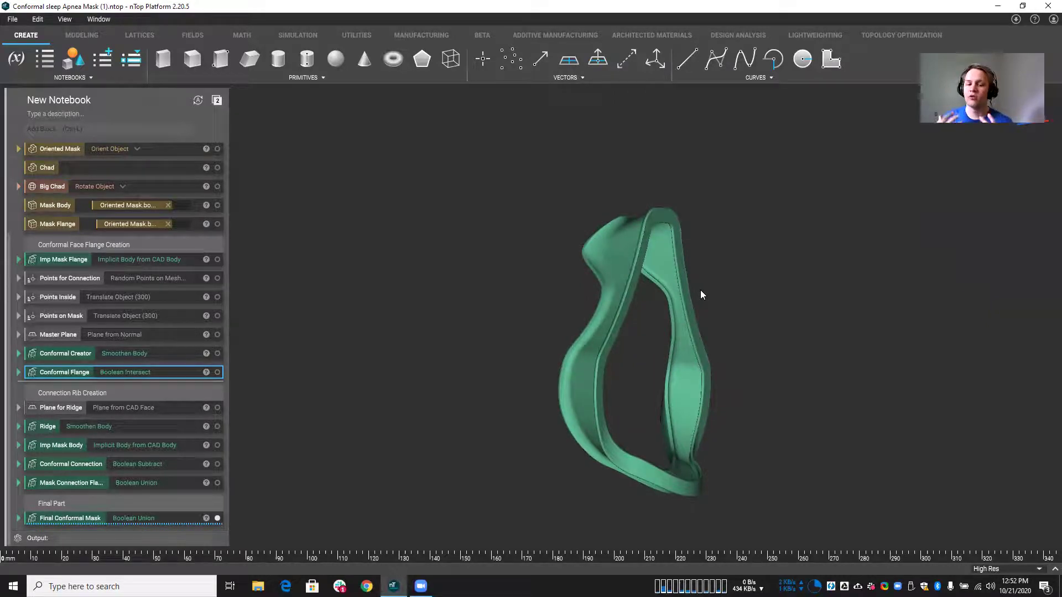
{"action": "right_click_drag", "start_coordinate": [664, 325], "coordinate": [600, 330]}
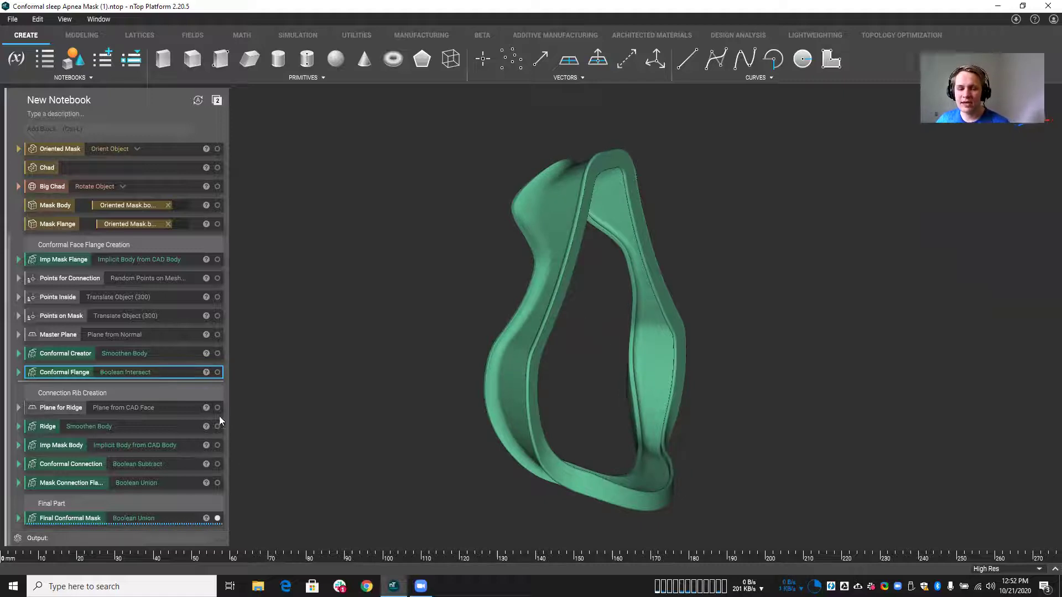
Display the Mask Body and the Big Chad head mesh to view the complete mask on the face.
{"action": "left_click", "coordinate": [218, 205]}
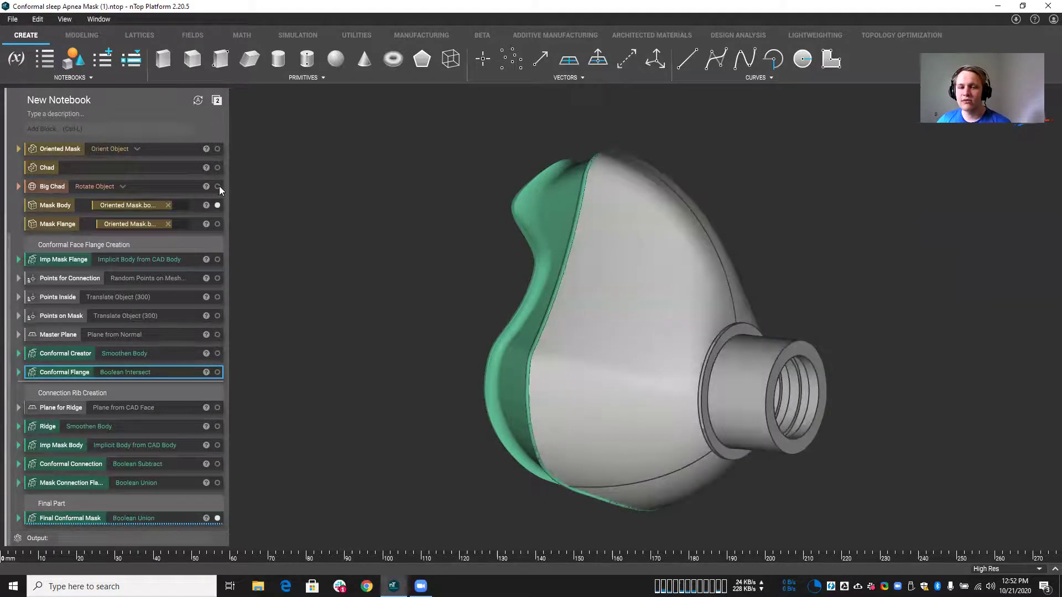
{"action": "left_click", "coordinate": [218, 187]}
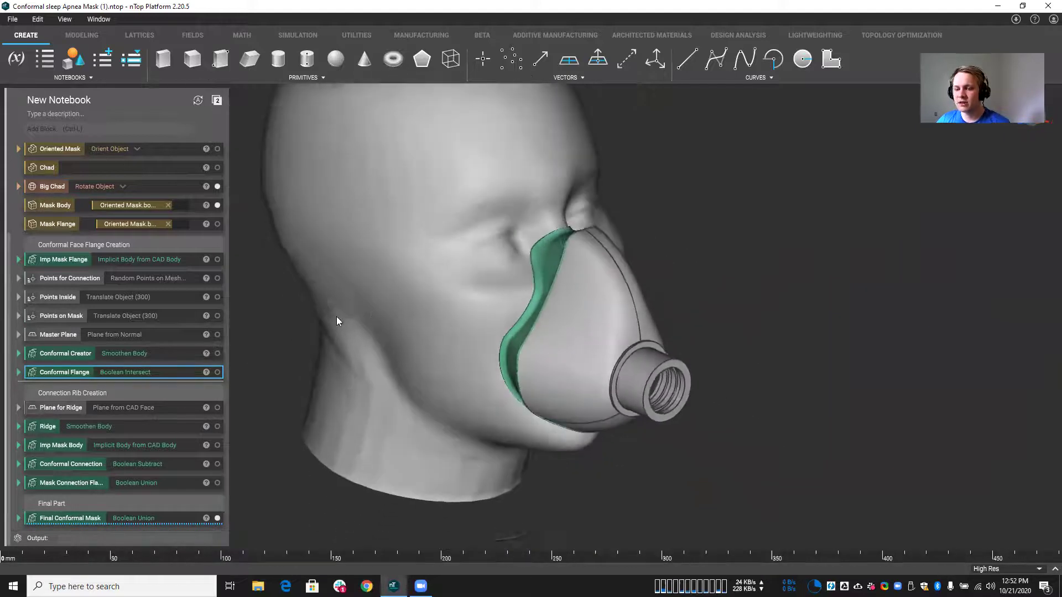
{"action": "scroll", "coordinate": [410, 293], "scroll_direction": "up", "scroll_amount": 5}
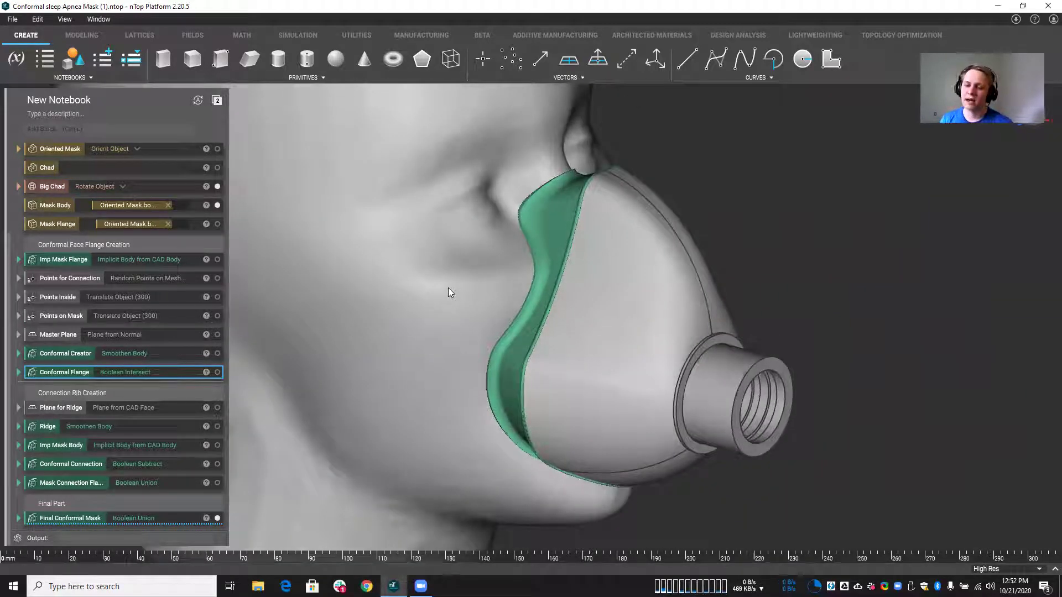
{"action": "middle_click_drag", "start_coordinate": [448, 288], "coordinate": [533, 283]}
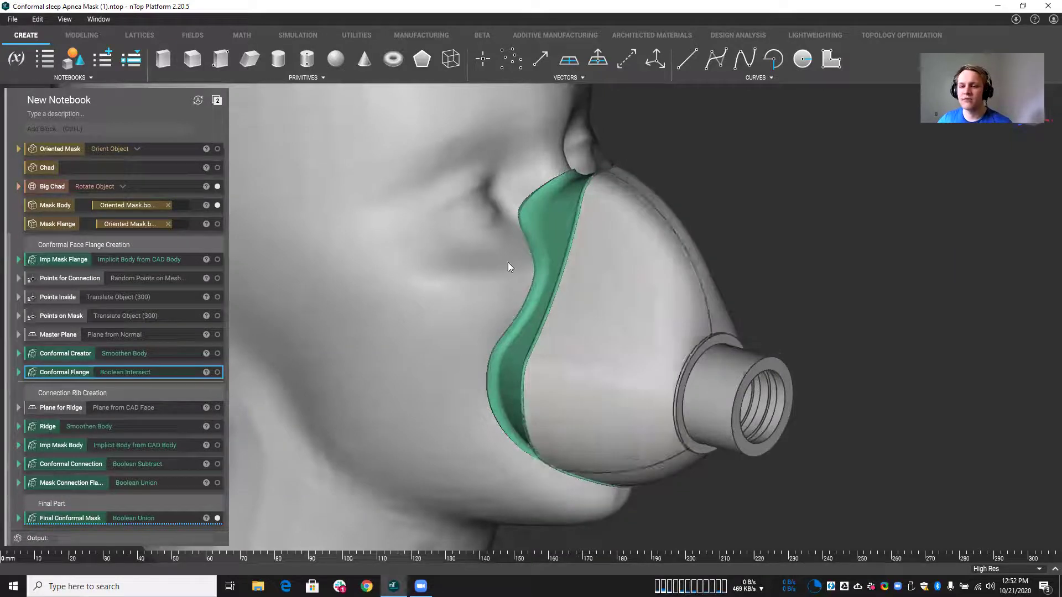
Start a global Section Cut through the head and mask, and examine the flange profile at the nose bridge.
{"action": "left_click", "coordinate": [374, 223]}
{"action": "key", "text": "x"}
{"action": "middle_click_drag", "start_coordinate": [600, 277], "coordinate": [559, 288]}
{"action": "scroll", "coordinate": [603, 221], "scroll_direction": "up", "scroll_amount": 4}
{"action": "left_click", "coordinate": [756, 161]}
{"action": "middle_click_drag", "start_coordinate": [756, 162], "coordinate": [734, 159]}
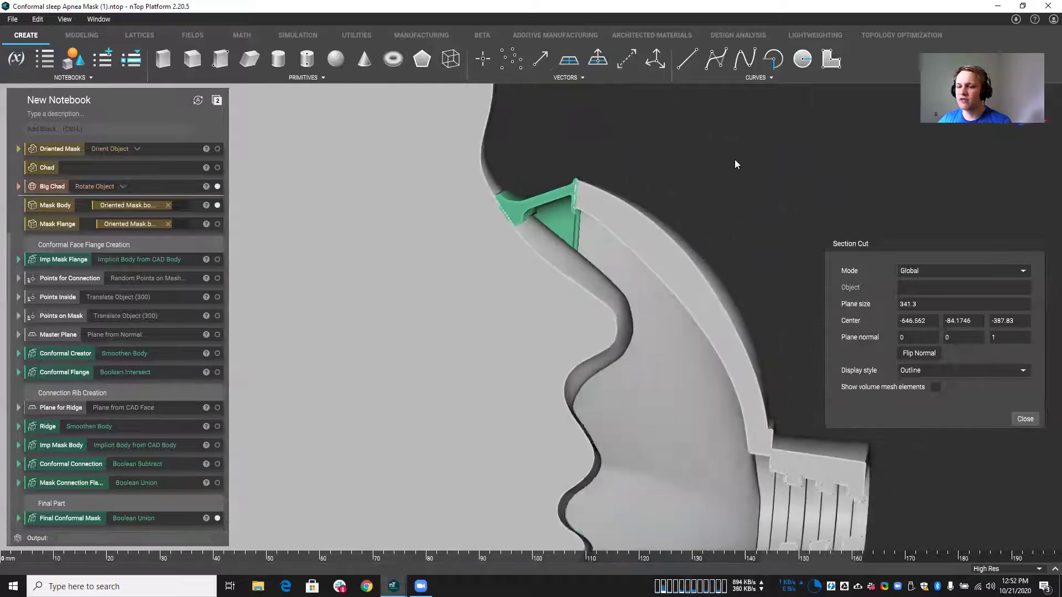
{"action": "scroll", "coordinate": [535, 209], "scroll_direction": "up", "scroll_amount": 3}
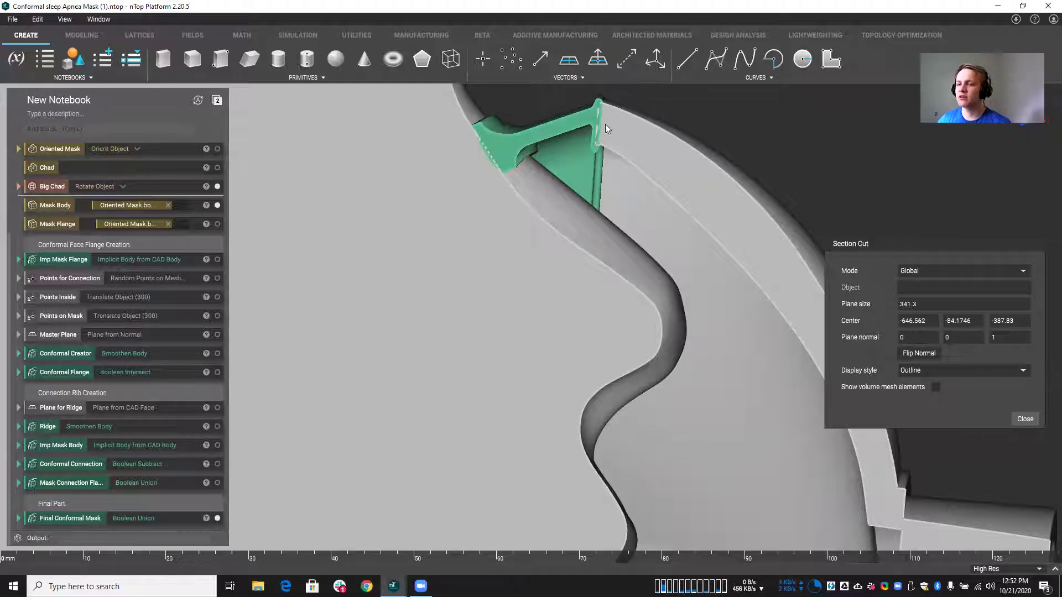
{"action": "scroll", "coordinate": [615, 237], "scroll_direction": "down", "scroll_amount": 5}
{"action": "right_click_drag", "start_coordinate": [587, 268], "coordinate": [613, 269]}
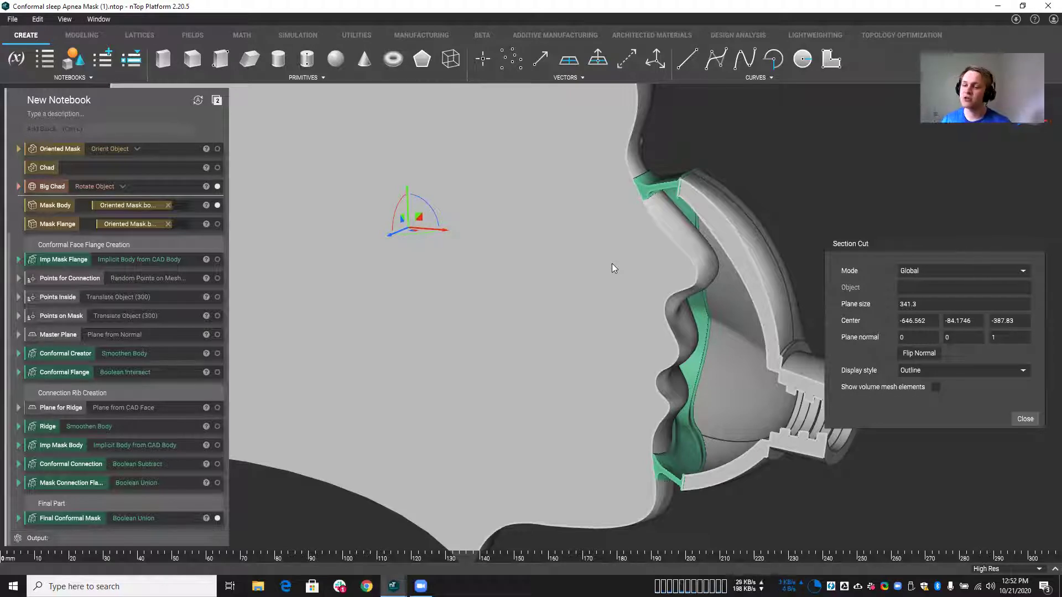
Shift the section plane to a Z center of about -391.3 and inspect the flange and mask joint in section.
{"action": "left_click_drag", "start_coordinate": [395, 232], "coordinate": [402, 230]}
{"action": "scroll", "coordinate": [702, 144], "scroll_direction": "up", "scroll_amount": 4}
{"action": "middle_click_drag", "start_coordinate": [710, 160], "coordinate": [570, 274]}
{"action": "scroll", "coordinate": [673, 173], "scroll_direction": "up", "scroll_amount": 4}
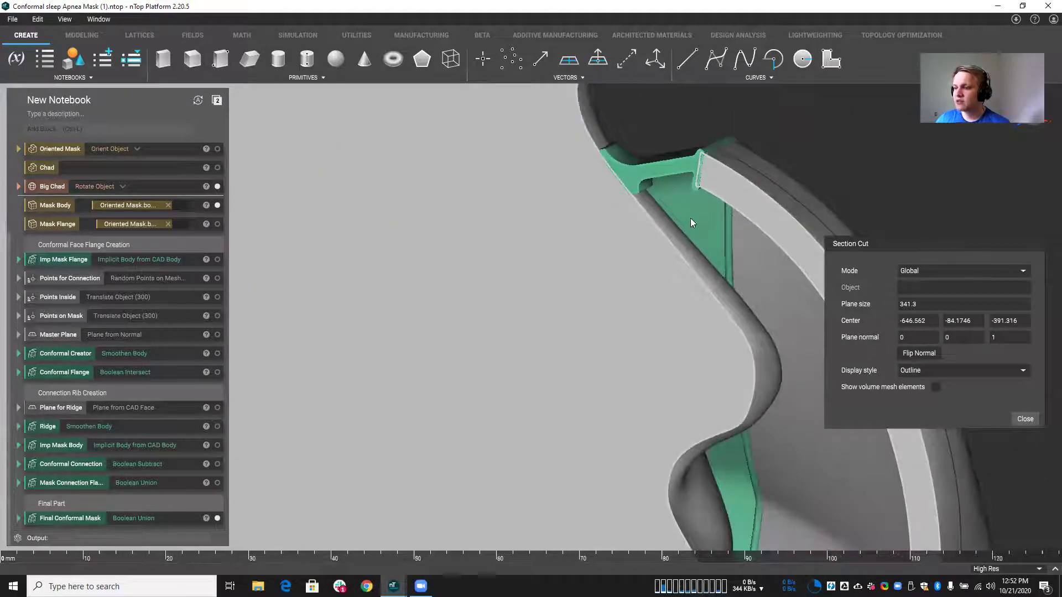
{"action": "scroll", "coordinate": [657, 259], "scroll_direction": "down", "scroll_amount": 5}
{"action": "scroll", "coordinate": [497, 318], "scroll_direction": "down", "scroll_amount": 3}
{"action": "right_click_drag", "start_coordinate": [536, 309], "coordinate": [486, 310]}
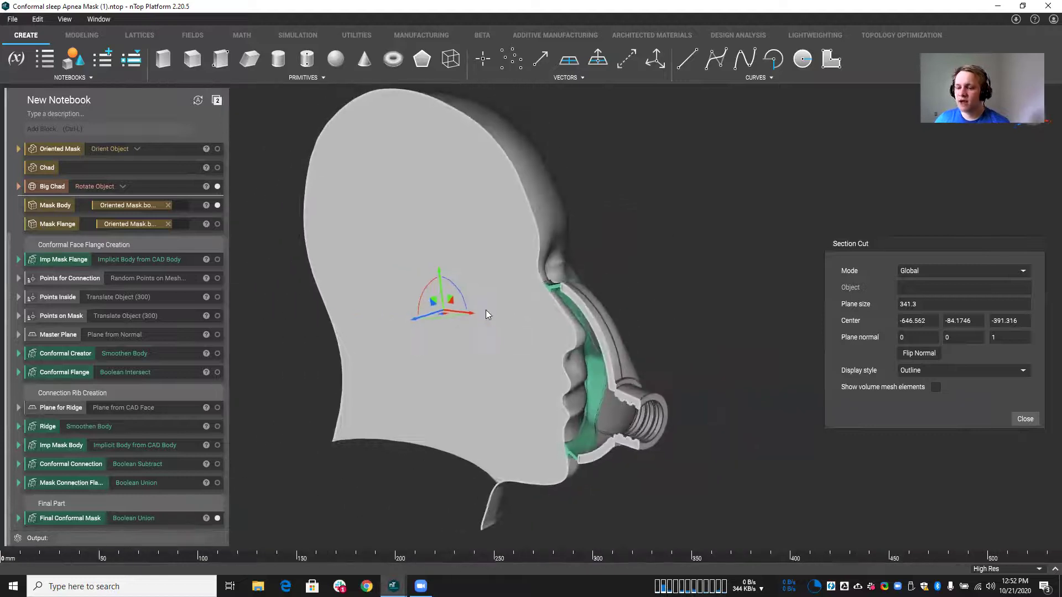
{"action": "scroll", "coordinate": [543, 302], "scroll_direction": "up", "scroll_amount": 1}
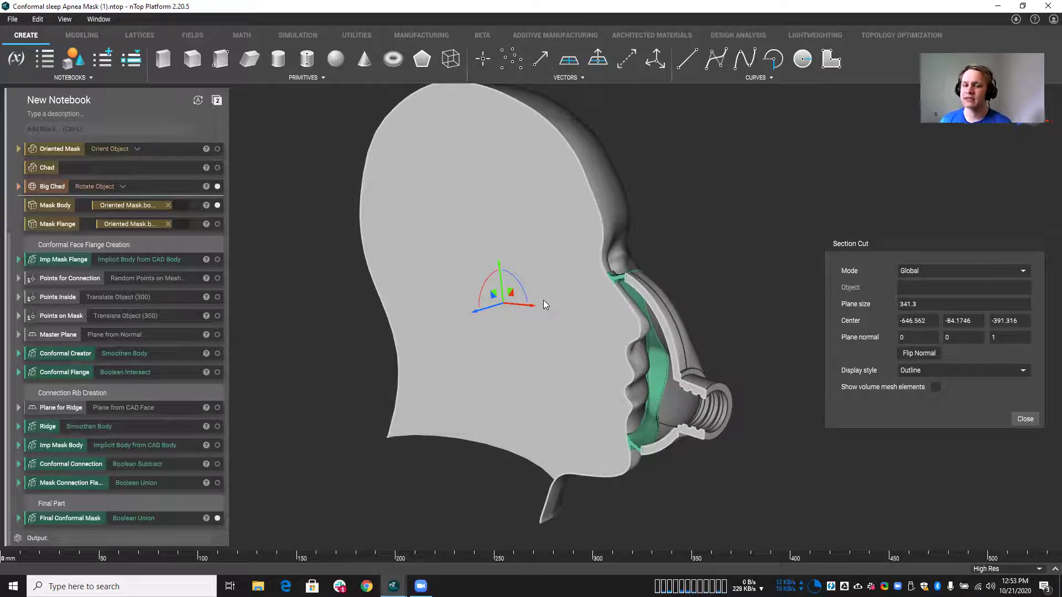
Close the Section Cut and examine the complete mask on the head from several angles.
{"action": "left_click", "coordinate": [1025, 418]}
{"action": "right_click_drag", "start_coordinate": [721, 367], "coordinate": [743, 362]}
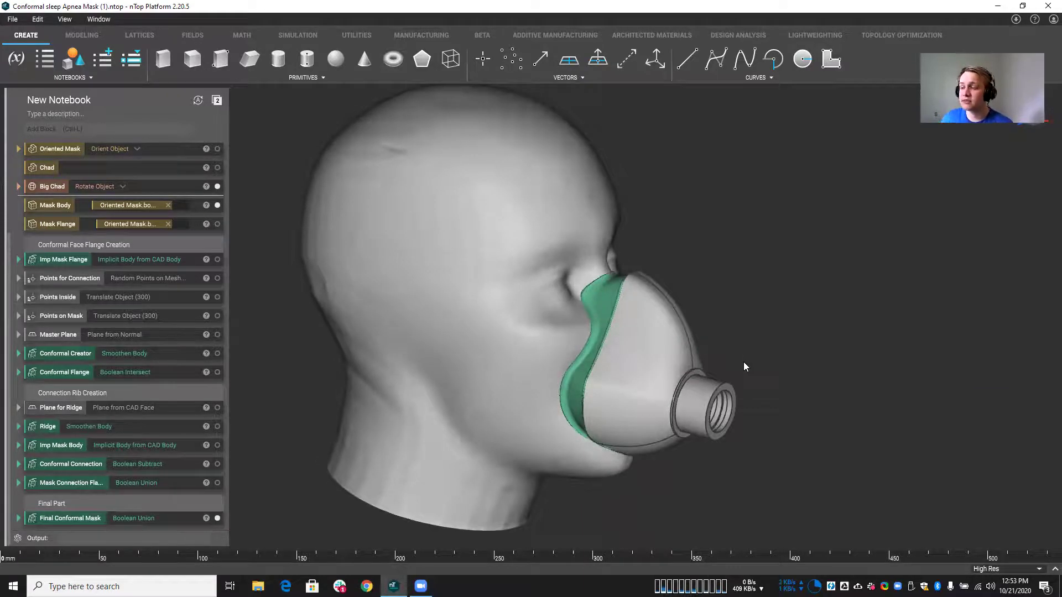
{"action": "right_click_drag", "start_coordinate": [704, 346], "coordinate": [760, 354]}
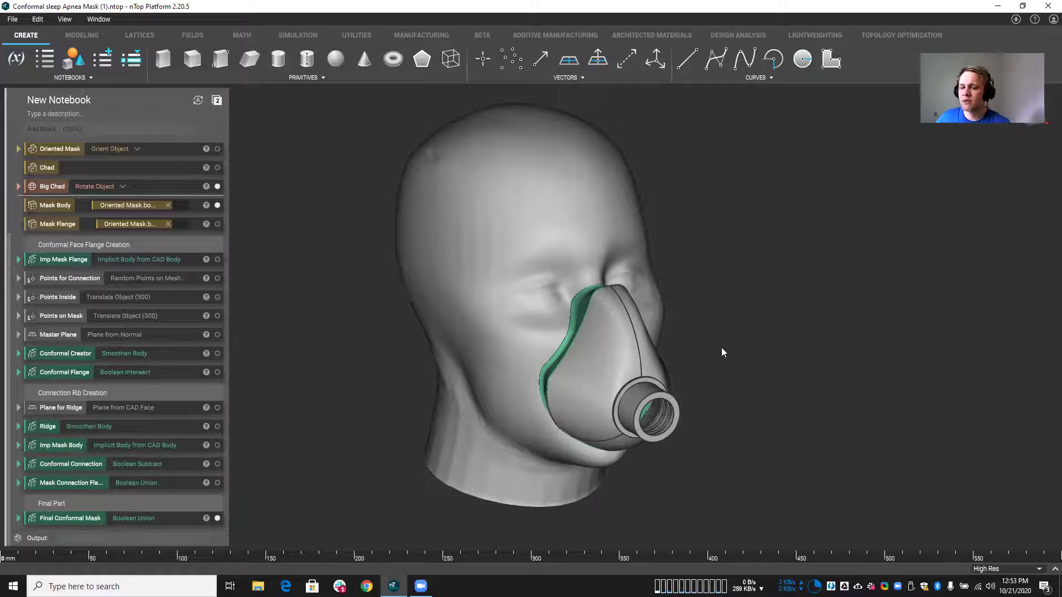
{"action": "right_click_drag", "start_coordinate": [616, 348], "coordinate": [634, 335]}
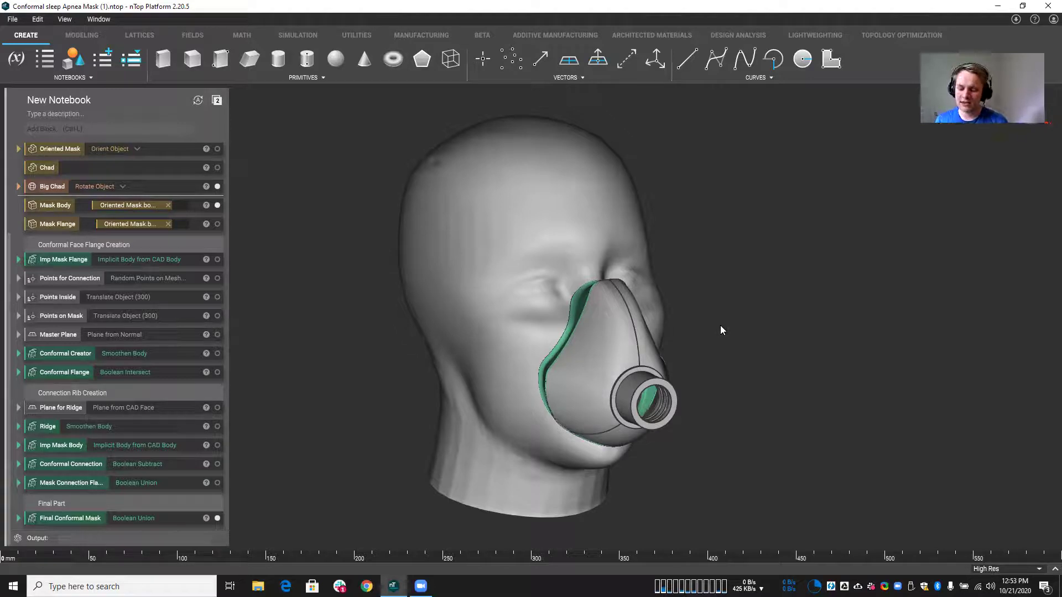
{"action": "scroll", "coordinate": [409, 327], "scroll_direction": "up", "scroll_amount": 1}
{"action": "right_click_drag", "start_coordinate": [409, 328], "coordinate": [389, 381]}
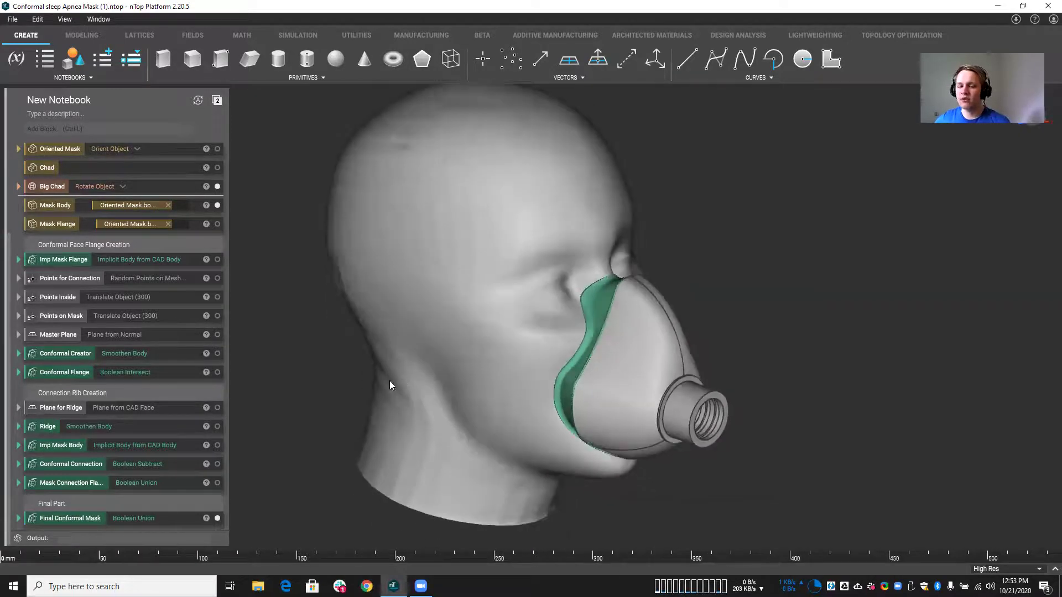
Hide the Mask Body and inspect how the Final Conformal Mask sits against the face.
{"action": "left_click", "coordinate": [217, 205]}
{"action": "right_click_drag", "start_coordinate": [414, 279], "coordinate": [512, 320]}
{"action": "scroll", "coordinate": [603, 348], "scroll_direction": "up", "scroll_amount": 2}
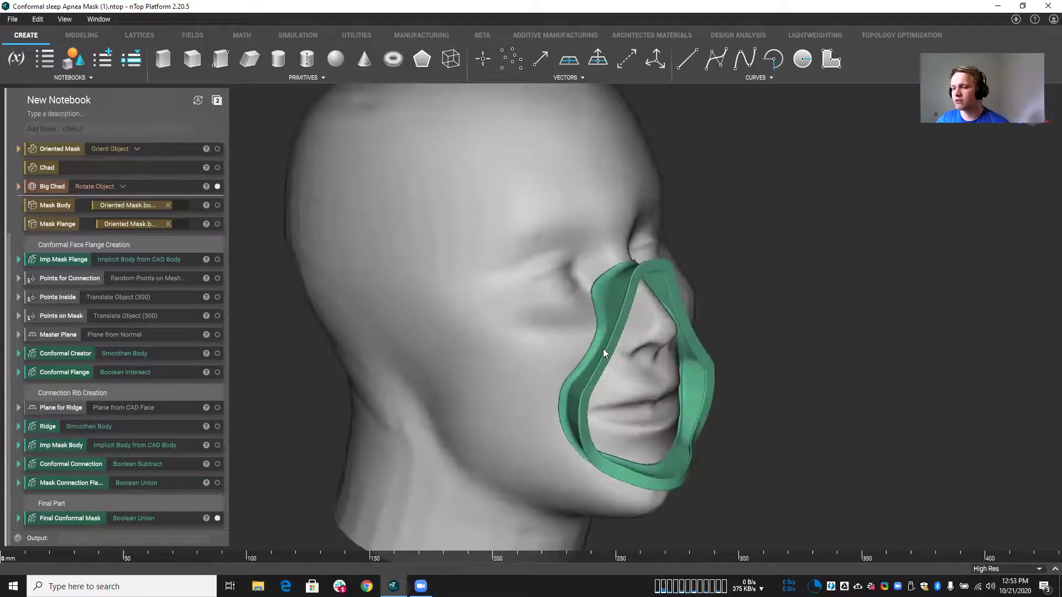
{"action": "scroll", "coordinate": [603, 348], "scroll_direction": "up", "scroll_amount": 2}
{"action": "right_click_drag", "start_coordinate": [583, 331], "coordinate": [628, 336]}
{"action": "scroll", "coordinate": [459, 307], "scroll_direction": "down", "scroll_amount": 3}
Review the notebook's Flange Thickness, Flange Width and Mask Scale Factor inputs.
{"action": "scroll", "coordinate": [52, 312], "scroll_direction": "up", "scroll_amount": 2}
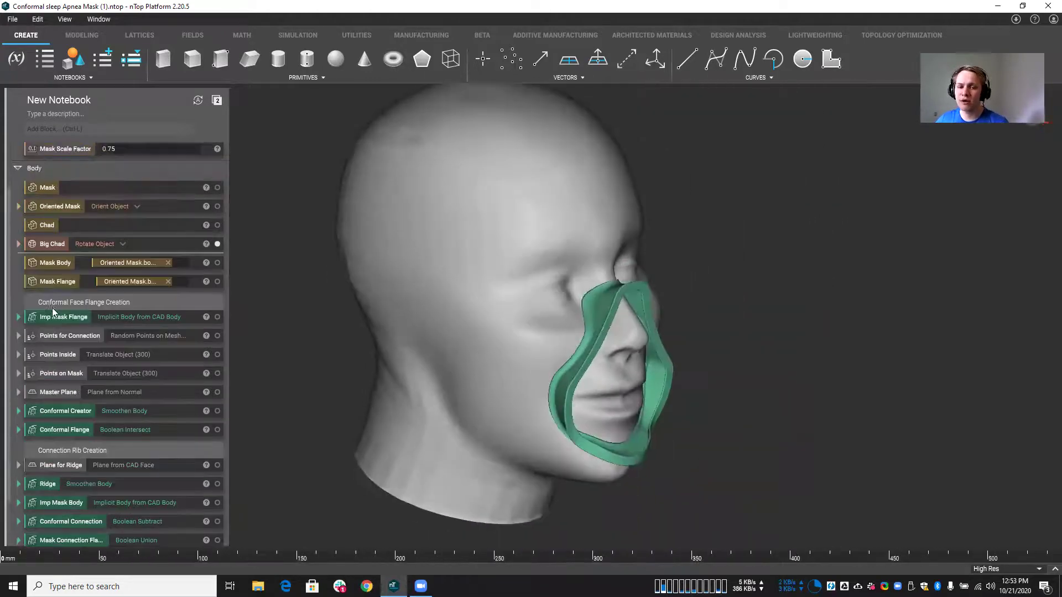
{"action": "scroll", "coordinate": [52, 307], "scroll_direction": "up", "scroll_amount": 2}
{"action": "left_click", "coordinate": [64, 188]}
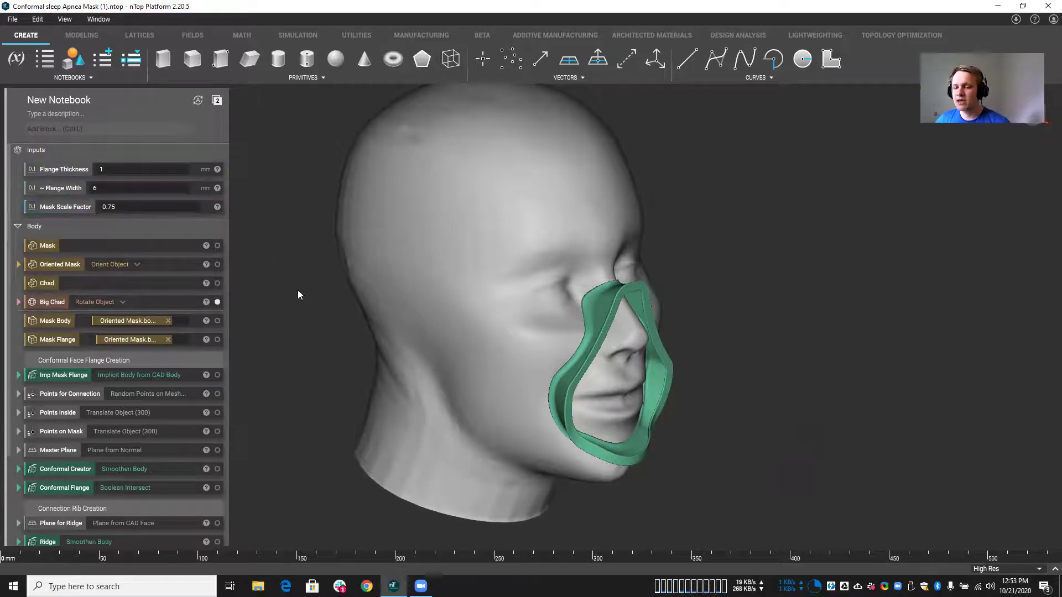
{"action": "scroll", "coordinate": [155, 306], "scroll_direction": "down", "scroll_amount": 4}
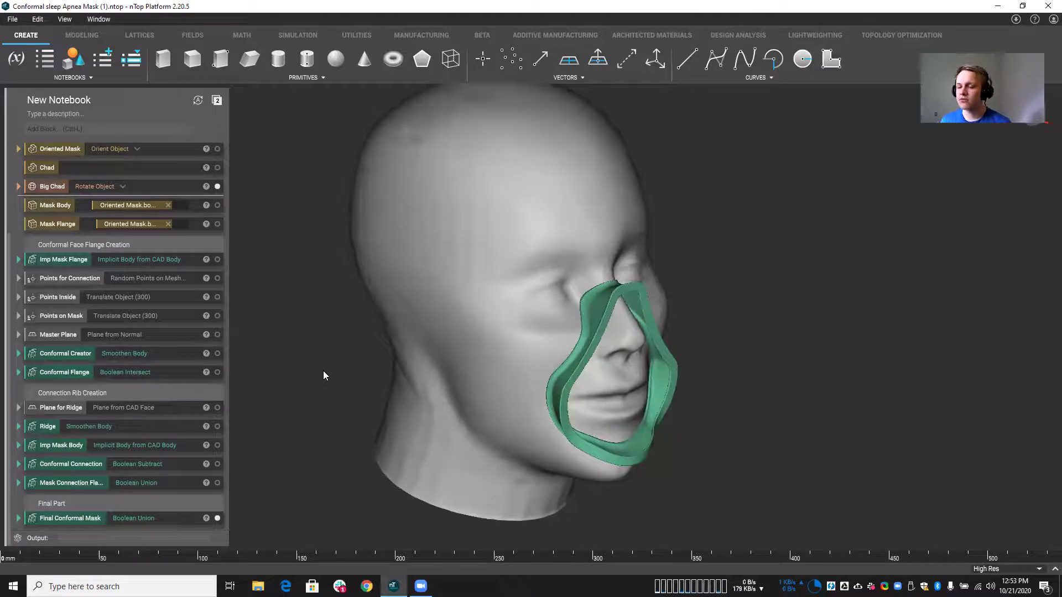
Examine the fit of the conformal flange around the nose and mouth from different angles and distances.
{"action": "scroll", "coordinate": [373, 295], "scroll_direction": "down", "scroll_amount": 2}
{"action": "middle_click_drag", "start_coordinate": [392, 300], "coordinate": [424, 313]}
{"action": "right_click_drag", "start_coordinate": [424, 313], "coordinate": [393, 291]}
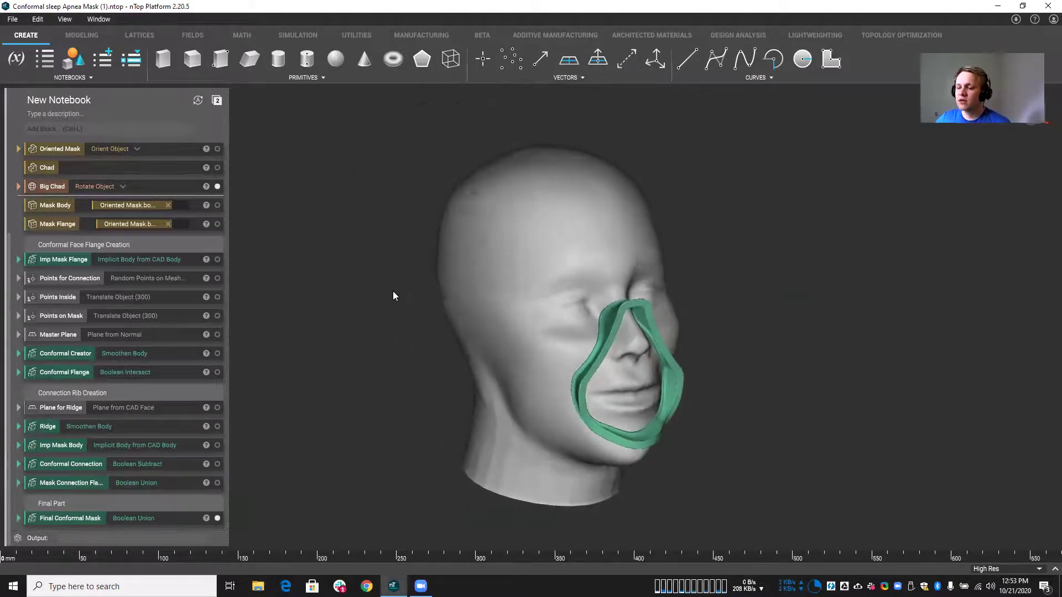
{"action": "scroll", "coordinate": [505, 292], "scroll_direction": "up", "scroll_amount": 2}
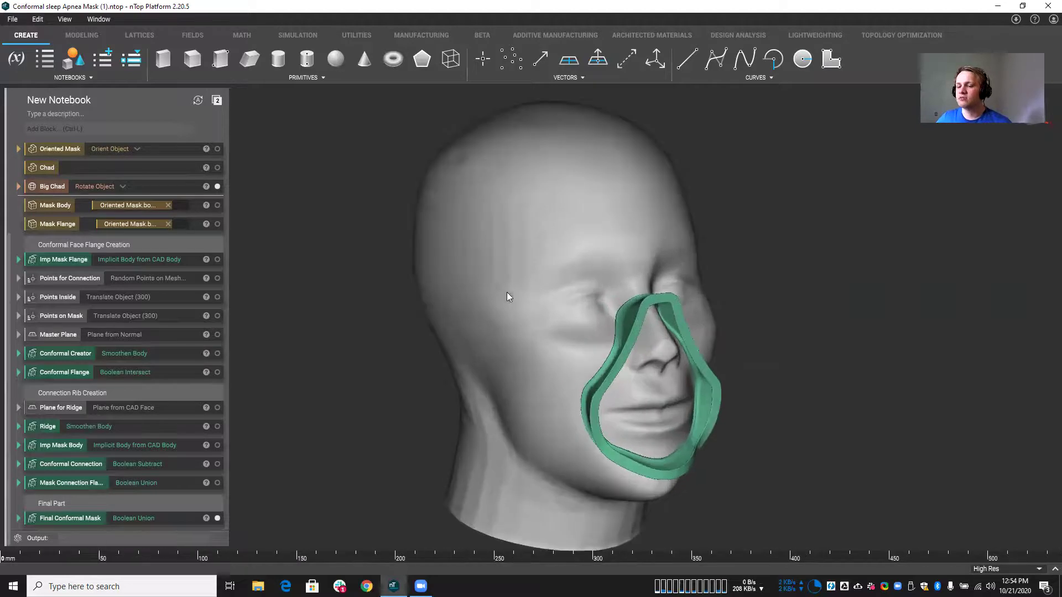
{"action": "middle_click_drag", "start_coordinate": [499, 274], "coordinate": [479, 265]}
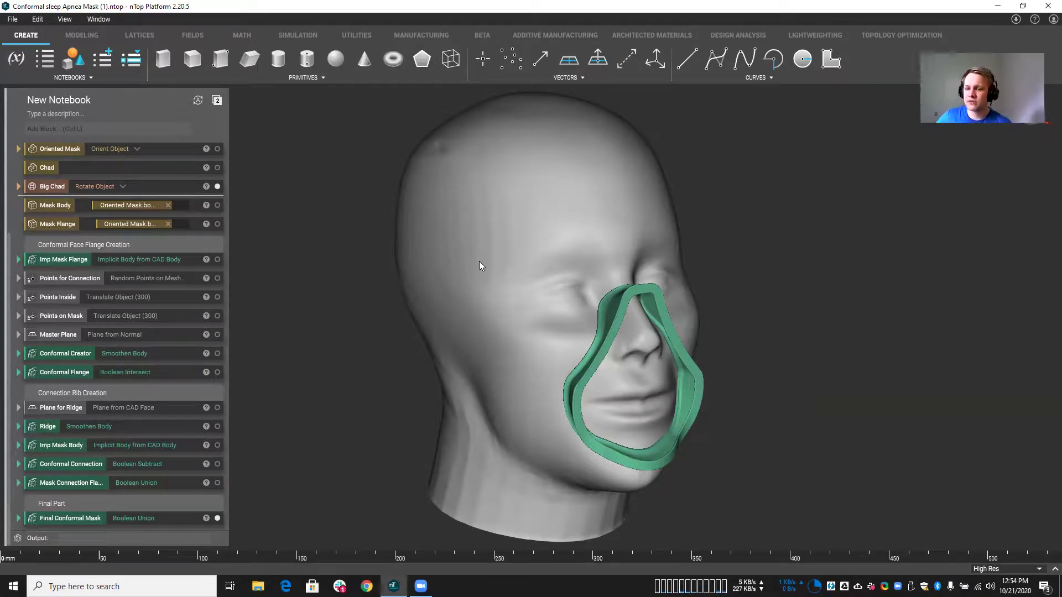
{"action": "middle_click_drag", "start_coordinate": [524, 319], "coordinate": [494, 296]}
{"action": "scroll", "coordinate": [494, 296], "scroll_direction": "up", "scroll_amount": 2}
{"action": "right_click_drag", "start_coordinate": [494, 296], "coordinate": [436, 290]}
{"action": "scroll", "coordinate": [469, 306], "scroll_direction": "down", "scroll_amount": 3}
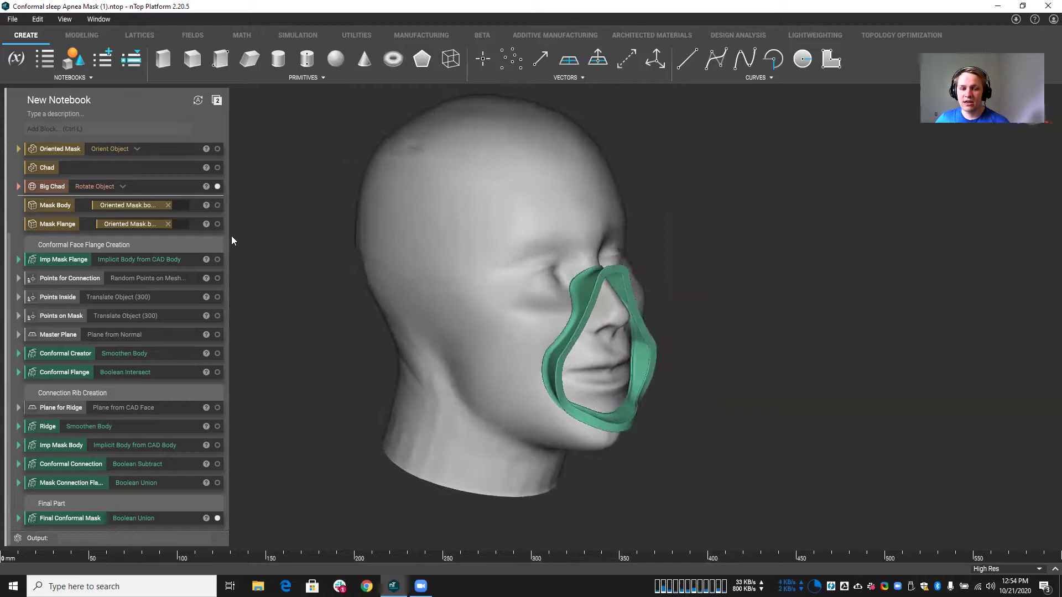
Display the Mask Body again and view the finished mask assembly on the head.
{"action": "left_click", "coordinate": [217, 206]}
{"action": "right_click_drag", "start_coordinate": [309, 299], "coordinate": [425, 315]}
{"action": "scroll", "coordinate": [388, 326], "scroll_direction": "up", "scroll_amount": 2}
{"action": "scroll", "coordinate": [412, 308], "scroll_direction": "down", "scroll_amount": 3}
{"action": "scroll", "coordinate": [429, 317], "scroll_direction": "up", "scroll_amount": 2}
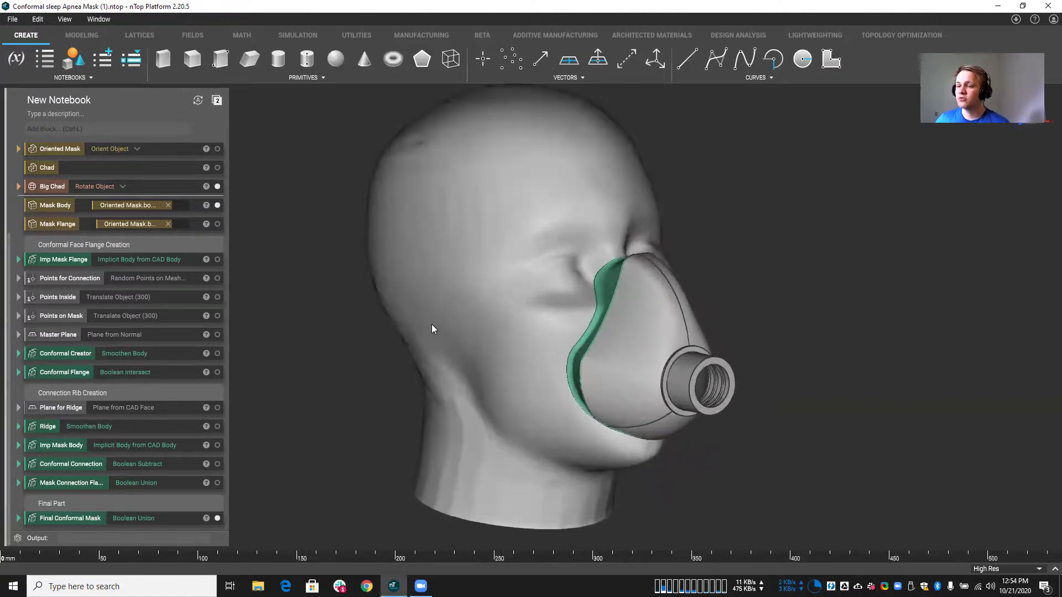
{"action": "scroll", "coordinate": [458, 328], "scroll_direction": "down", "scroll_amount": 1}
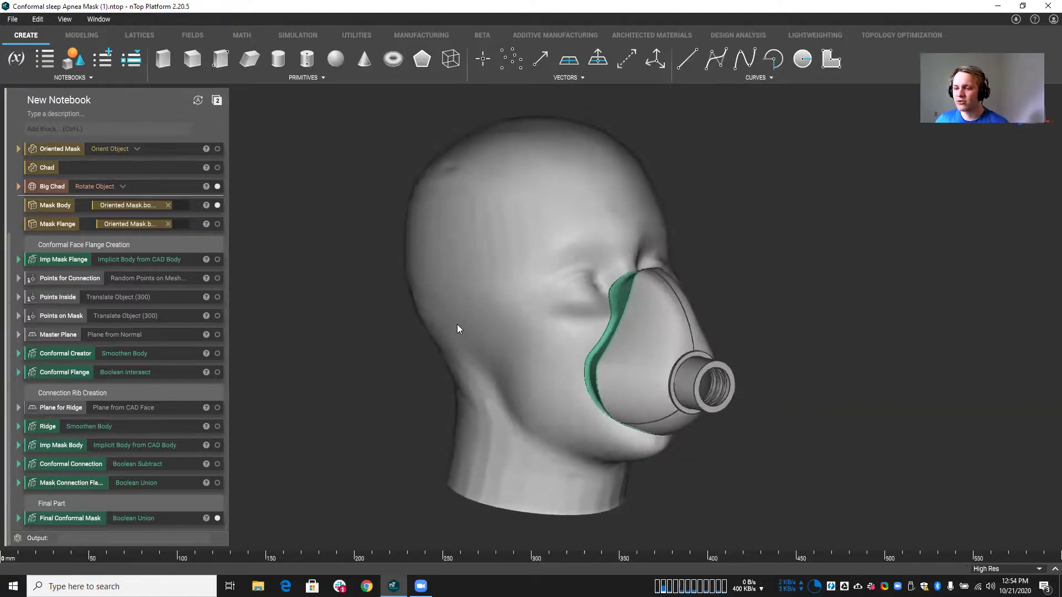
{"action": "right_click_drag", "start_coordinate": [457, 327], "coordinate": [456, 348]}
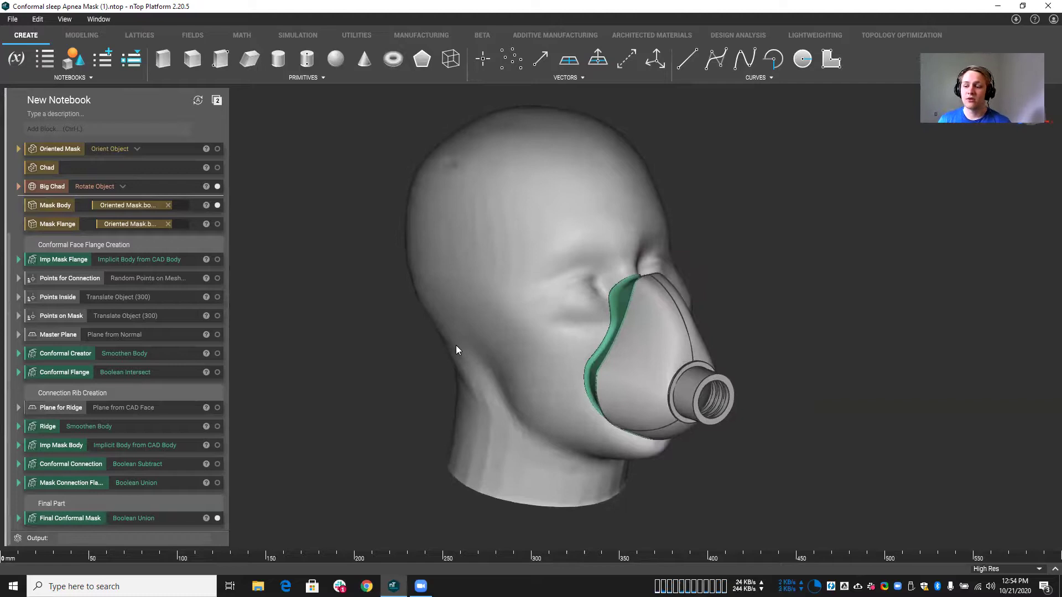